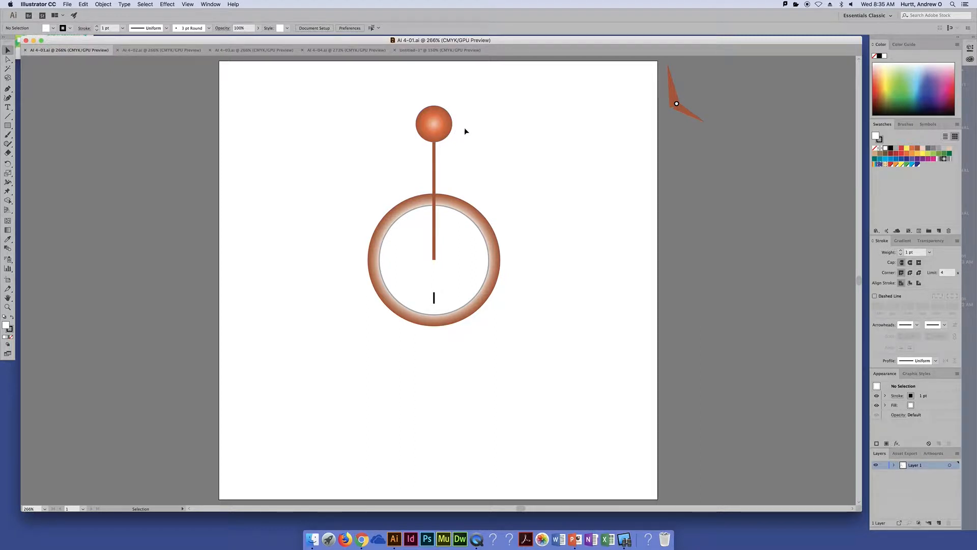
drag(444, 129, 327, 134)
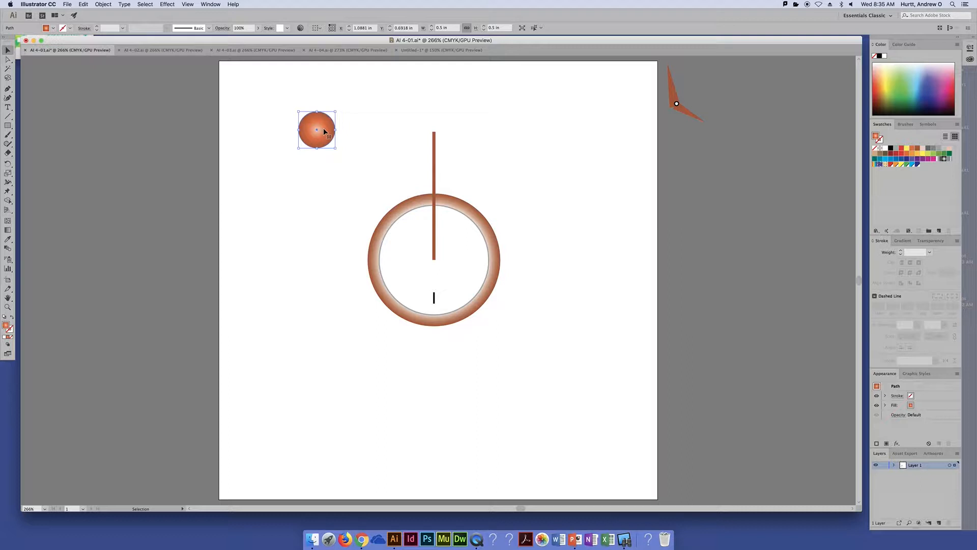
key(super+z)
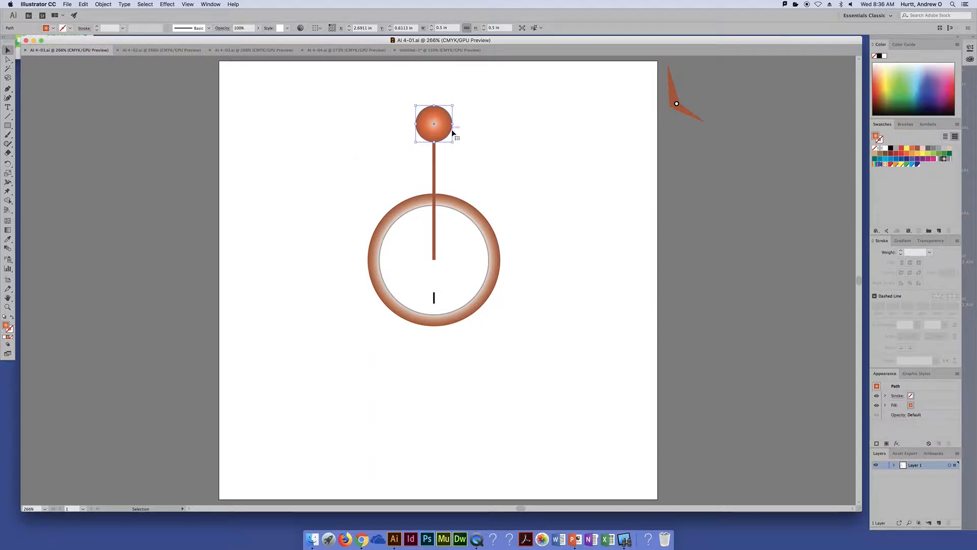
drag(452, 105, 599, 79)
key(super+z)
click(335, 204)
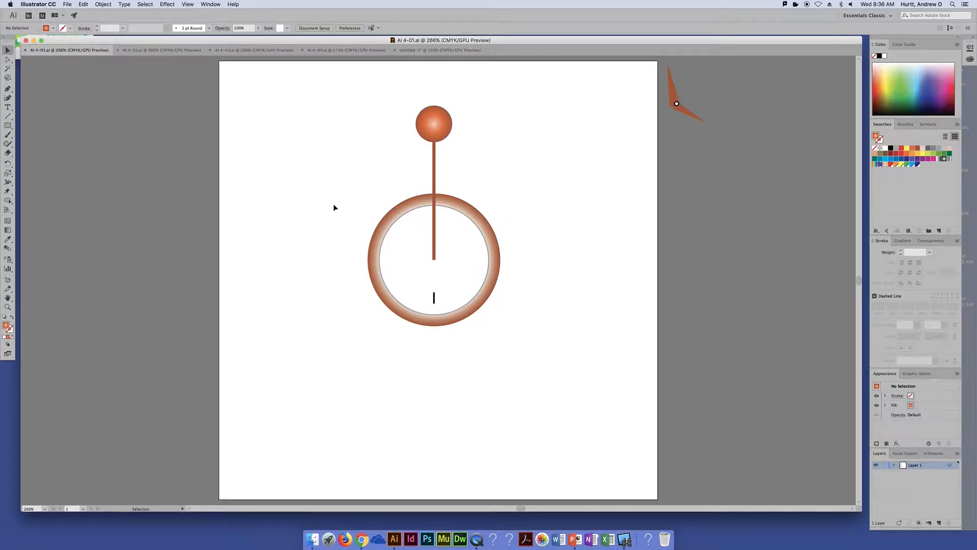
Draw a square about 1.16 in wide in the empty area beside the ball and spoke
click(8, 126)
drag(247, 123, 331, 209)
key(v)
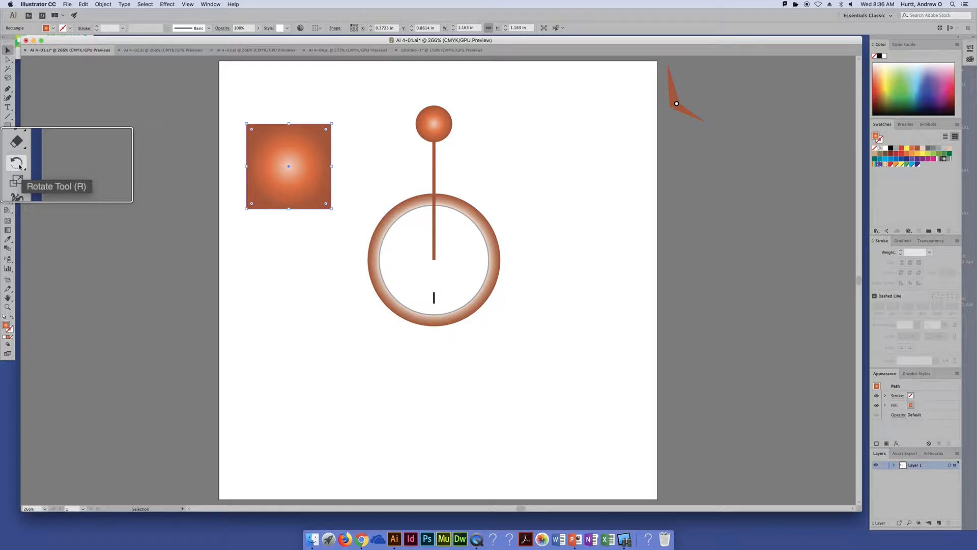
Preview a 45° rotation of the square about its own centre
click(20, 165)
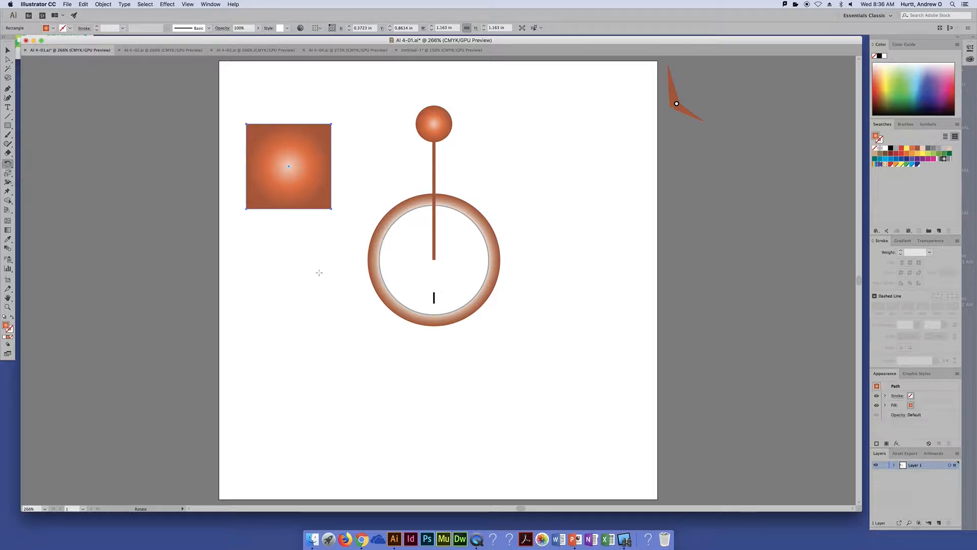
double_click(7, 164)
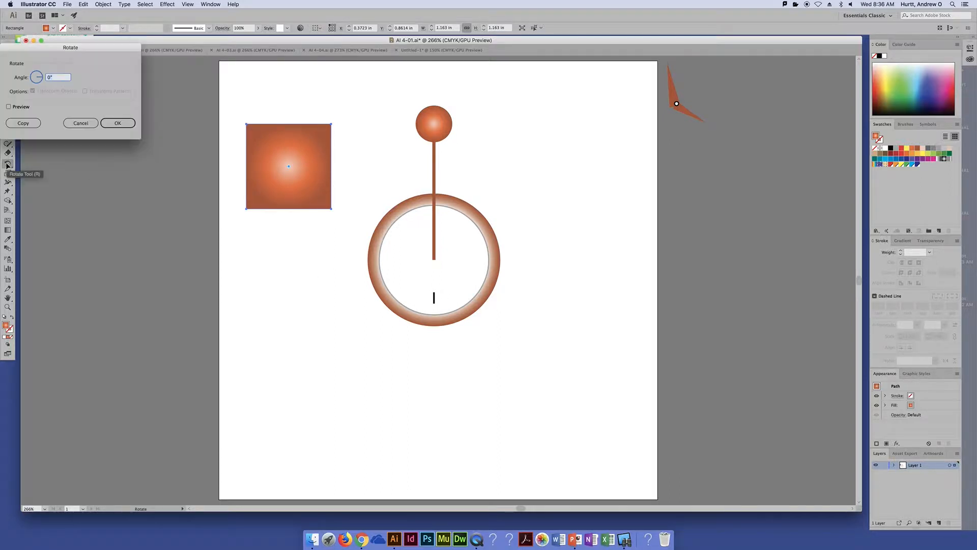
drag(90, 52, 118, 71)
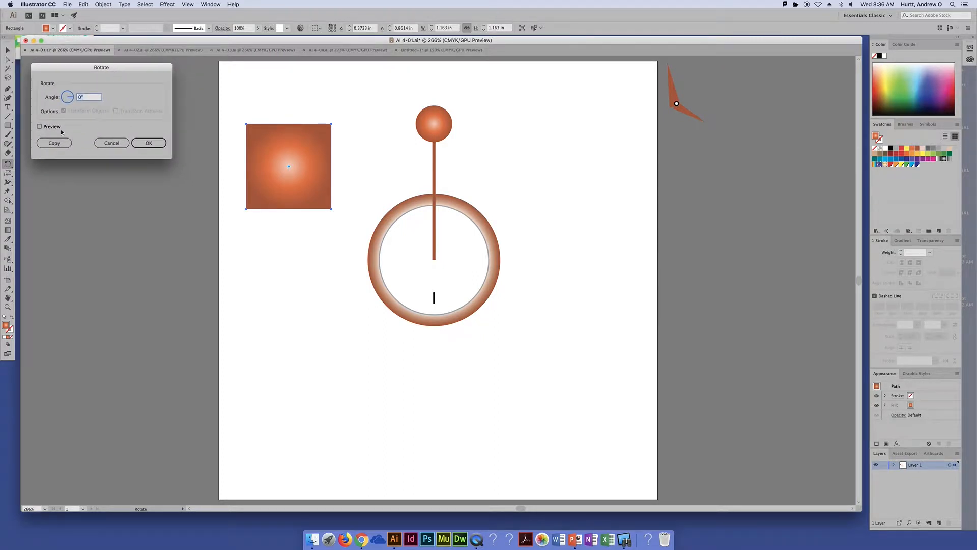
click(40, 126)
text(45)
key(Tab)
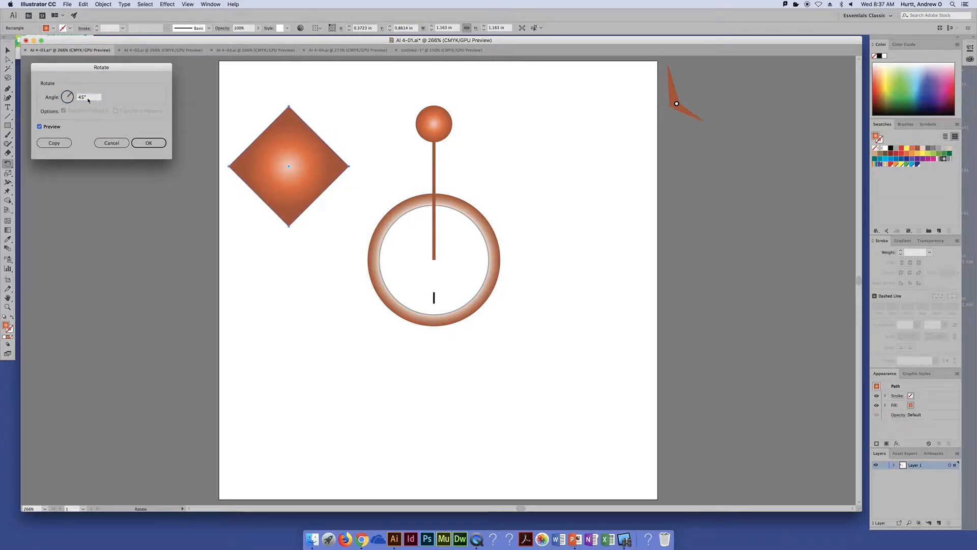
Try a range of positive and negative rotation angles on the square with the preview on
scroll(88, 99, down, 8)
scroll(87, 99, up, 5)
scroll(88, 99, down, 7)
scroll(88, 99, down, 20)
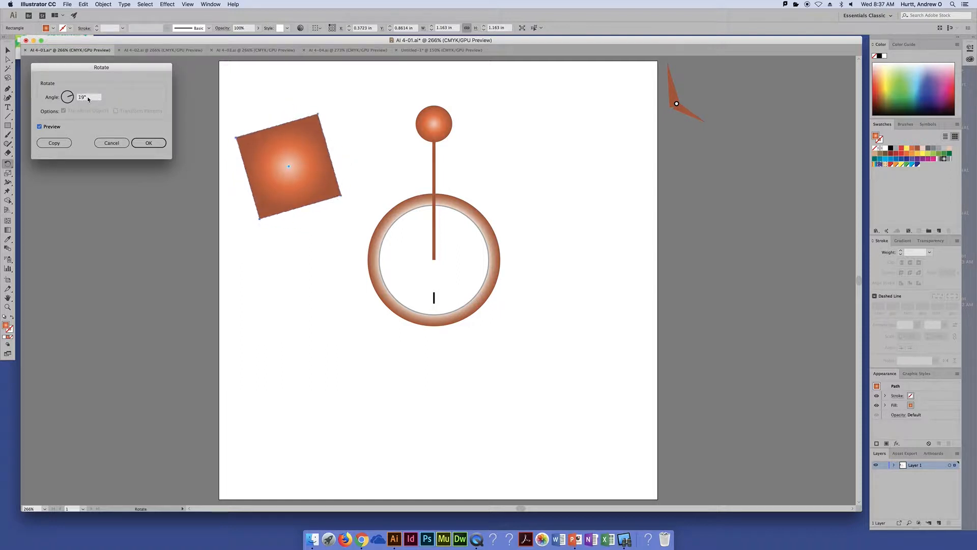
scroll(87, 99, up, 11)
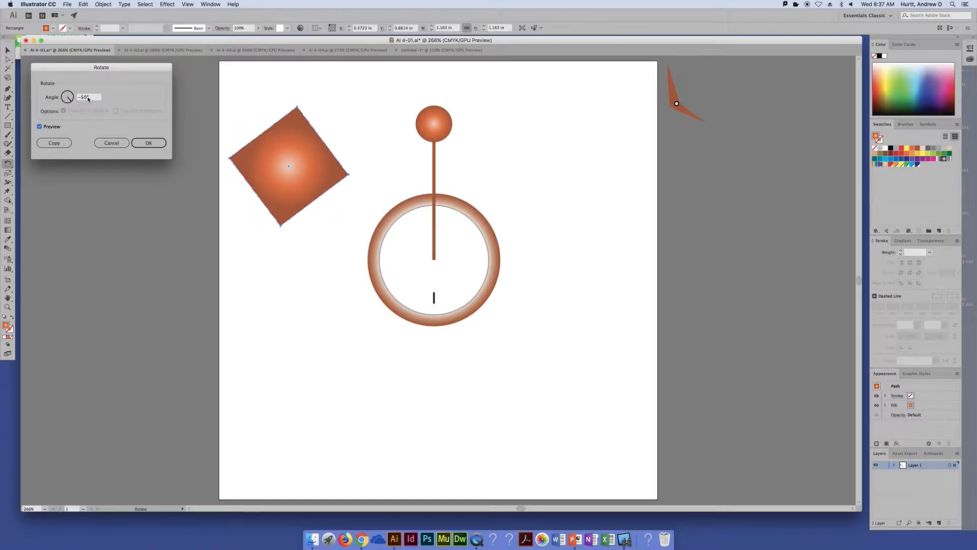
scroll(88, 99, up, 20)
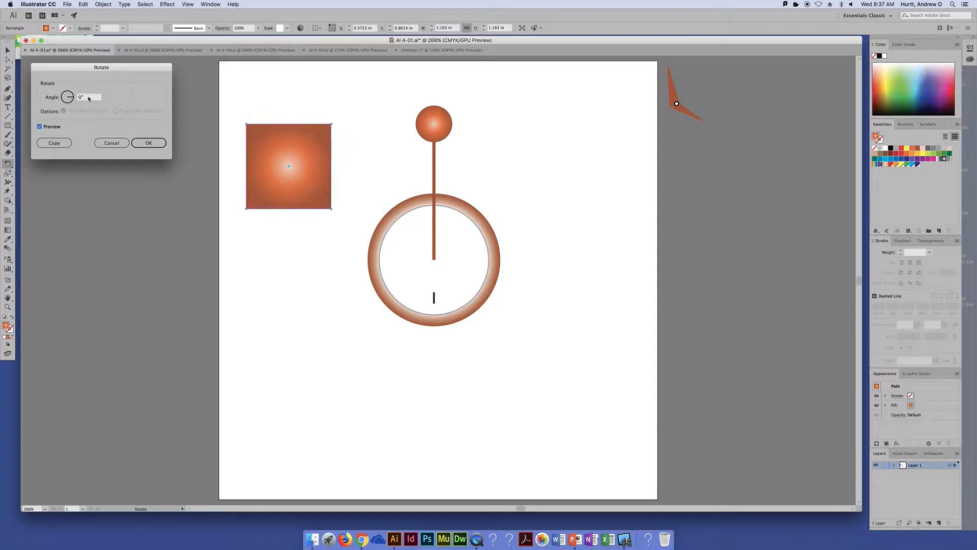
scroll(88, 98, up, 6)
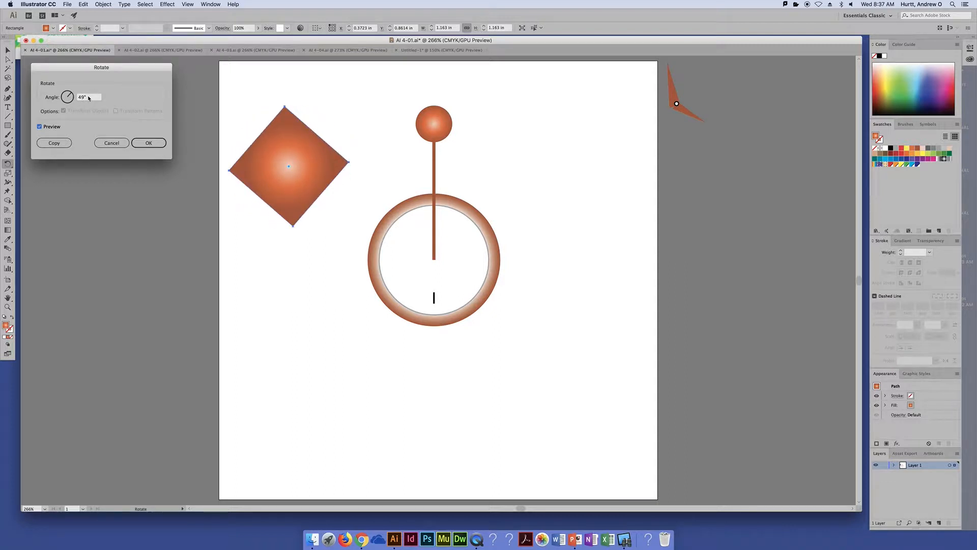
Return the rotation angle to 45° and create a rotated copy over the original square
scroll(90, 98, down, 1)
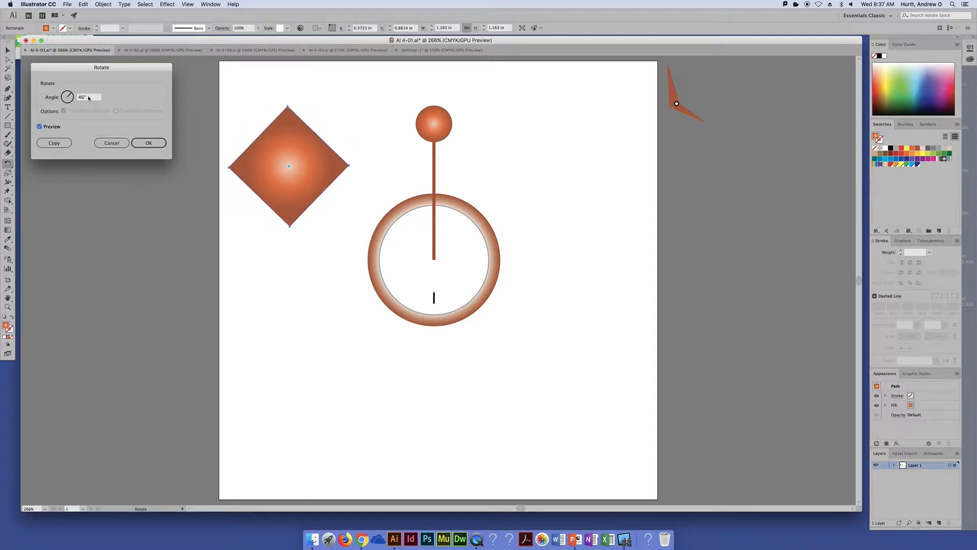
scroll(96, 98, down, 1)
click(142, 146)
click(54, 143)
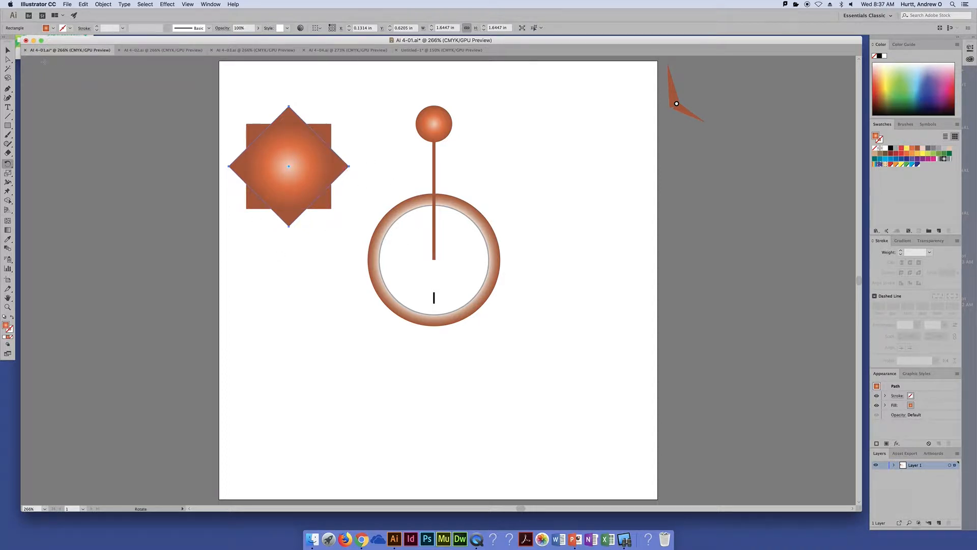
Select both overlapping squares and delete them
click(7, 50)
drag(220, 94, 377, 240)
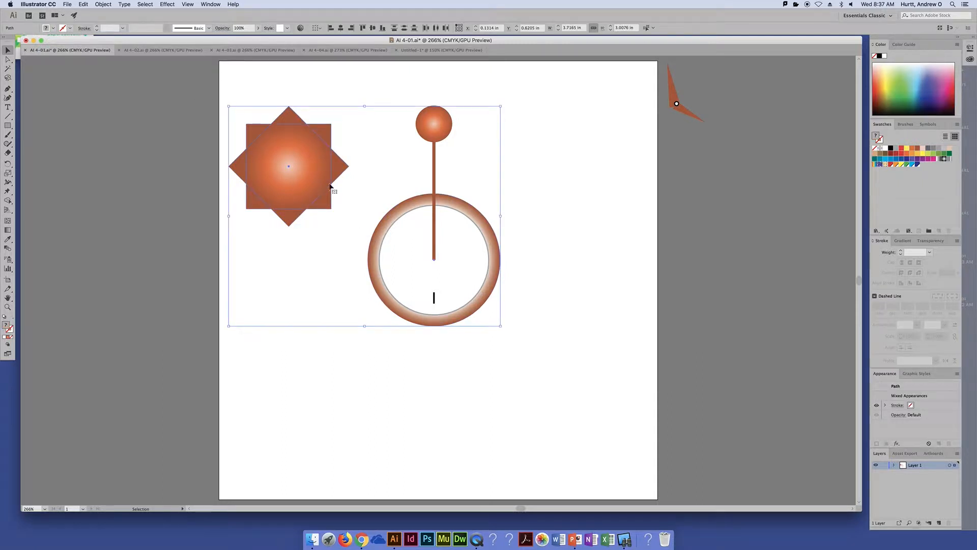
click(220, 113)
click(273, 164)
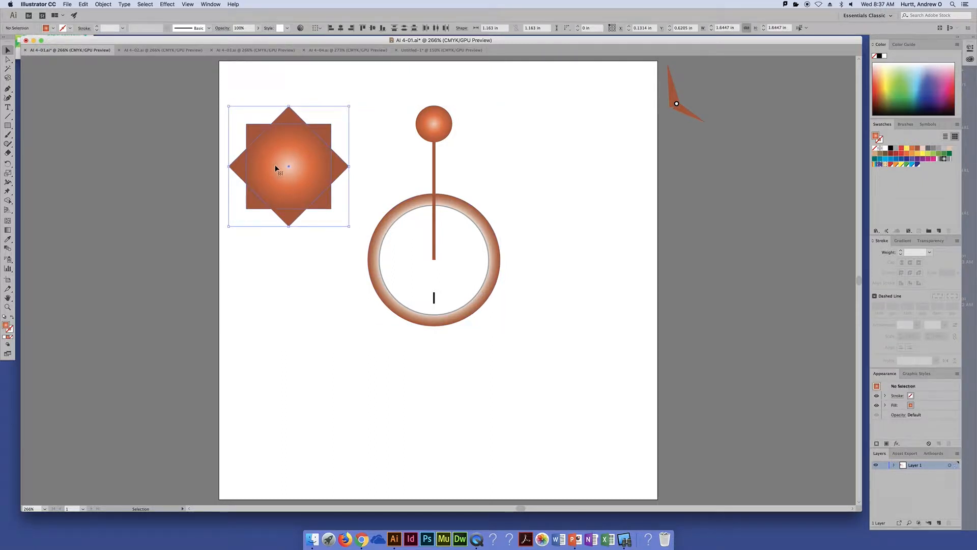
key(Delete)
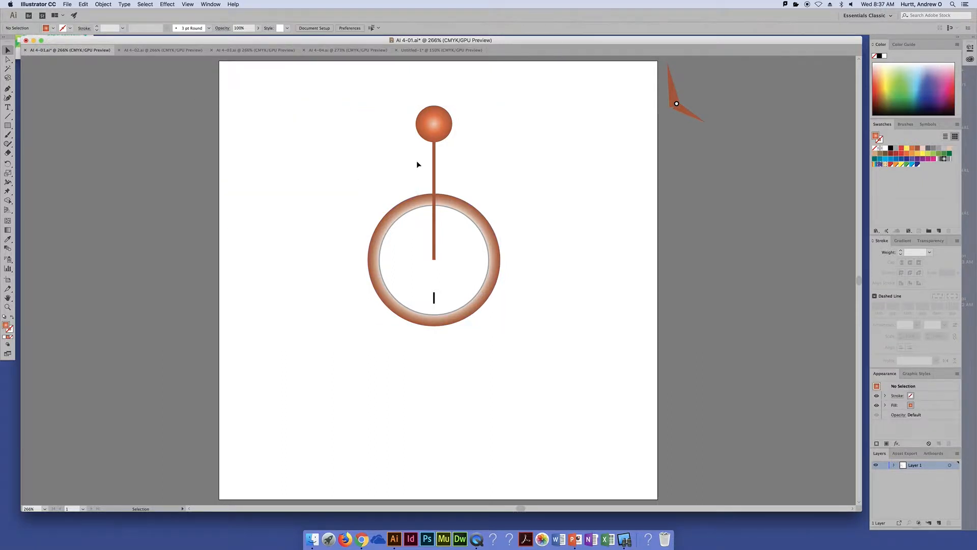
Try to rotate the ball above the ring by 30° about its own centre
click(432, 133)
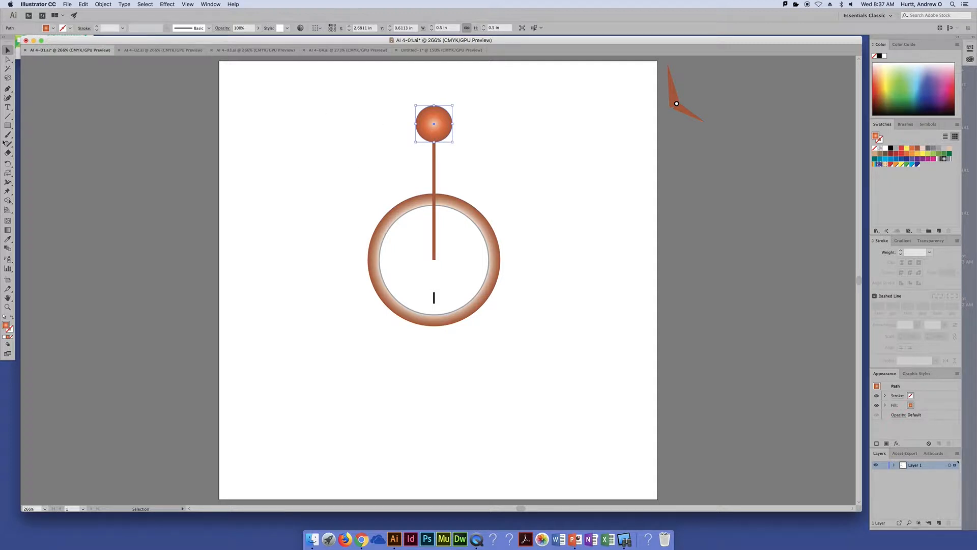
click(7, 164)
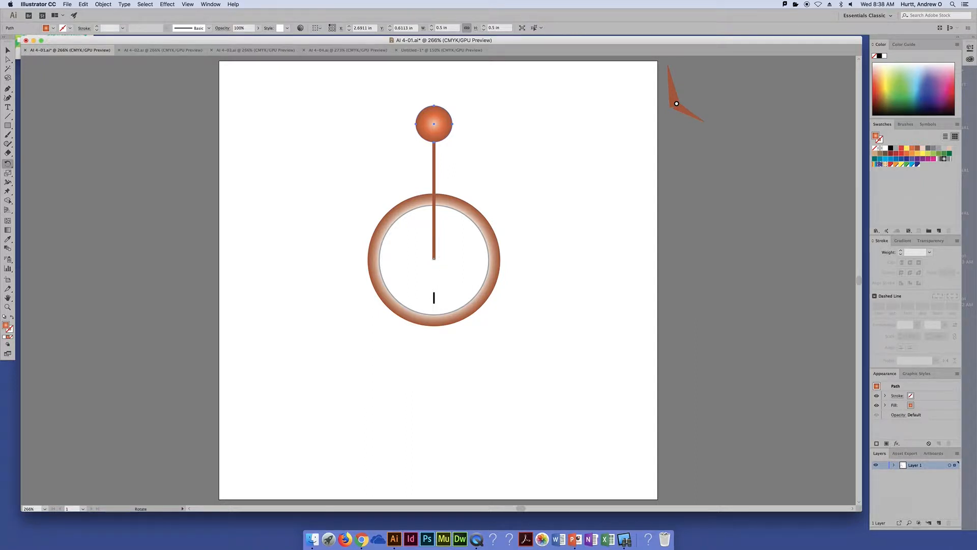
double_click(7, 164)
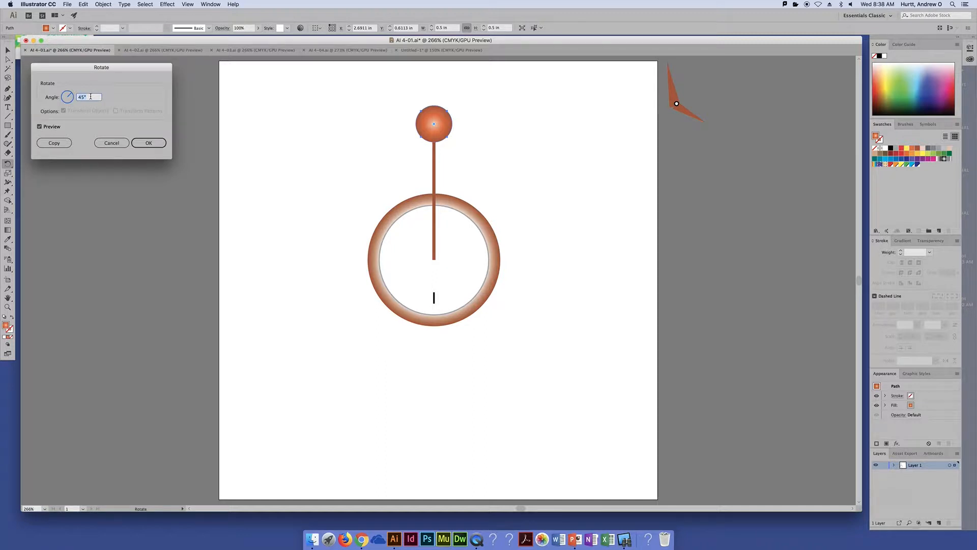
text(30)
key(Tab)
click(114, 144)
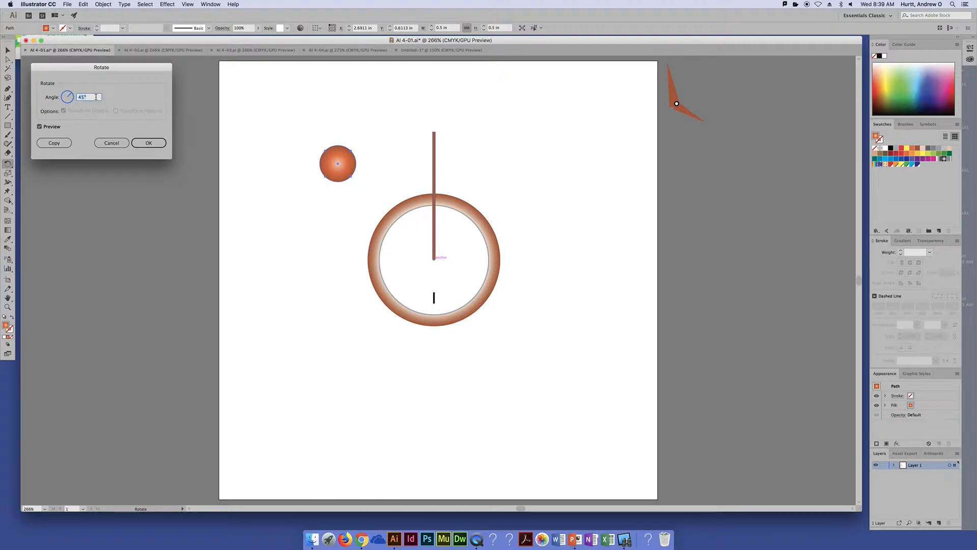
Create a copy of the ball rotated 30° about the spoke's inner end at the ring's centre
text(30)
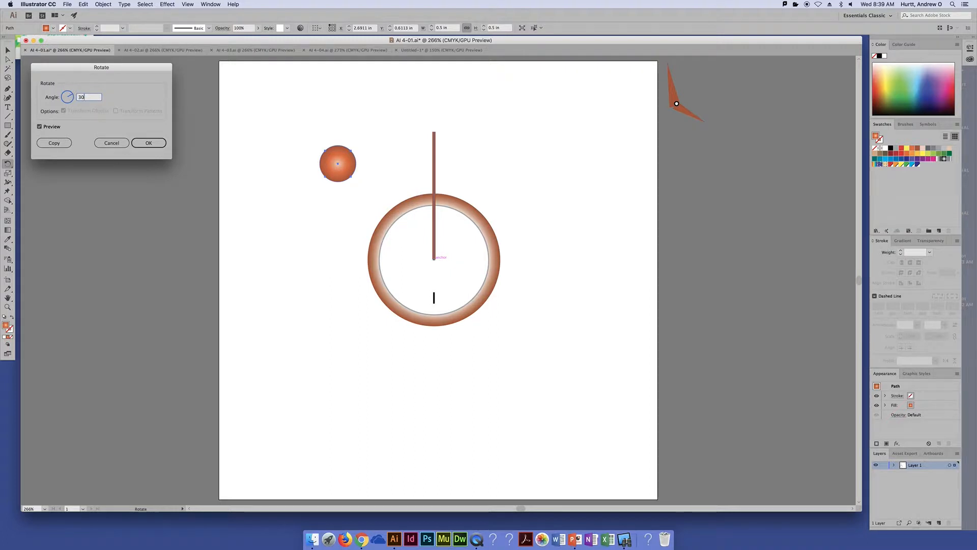
key(Tab)
click(54, 143)
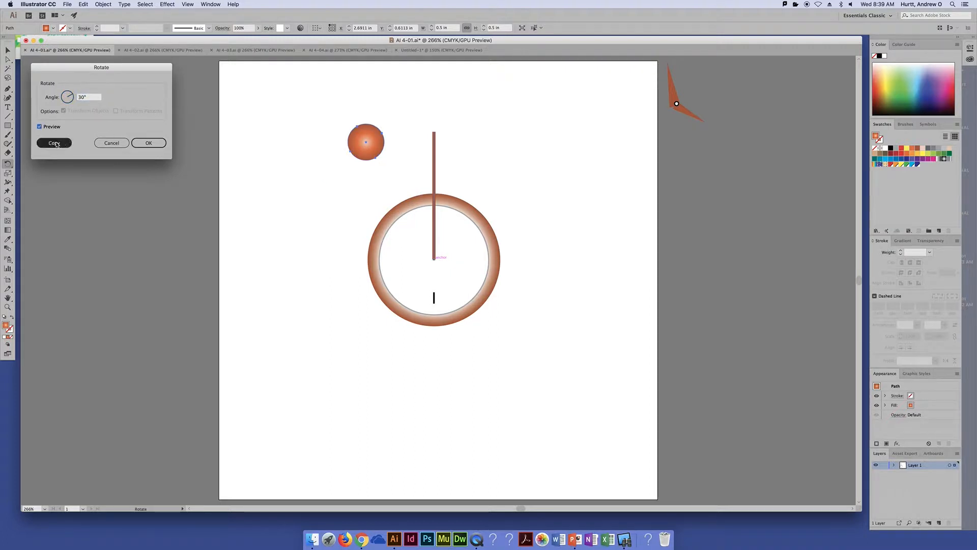
click(55, 143)
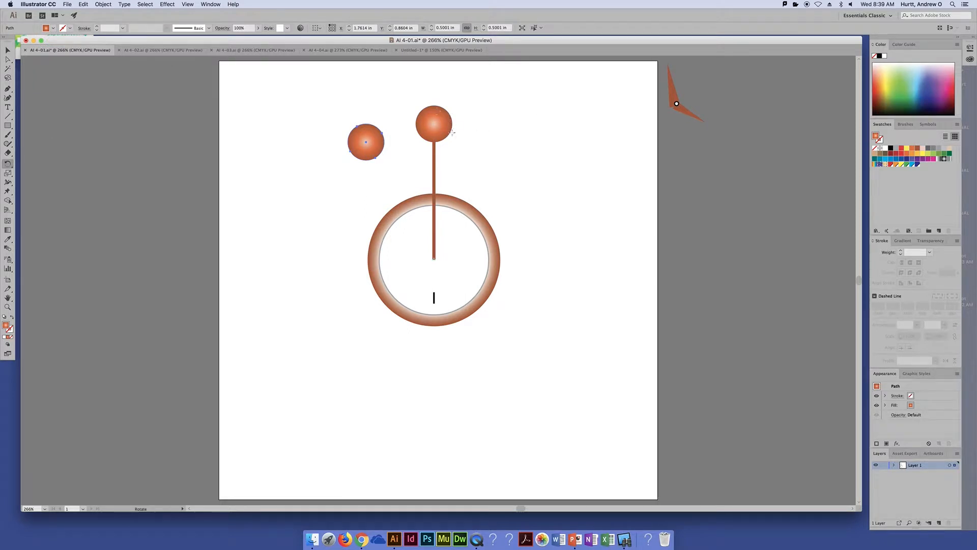
Repeat the rotated copy with Transform Again until twelve balls encircle the ring
click(93, 4)
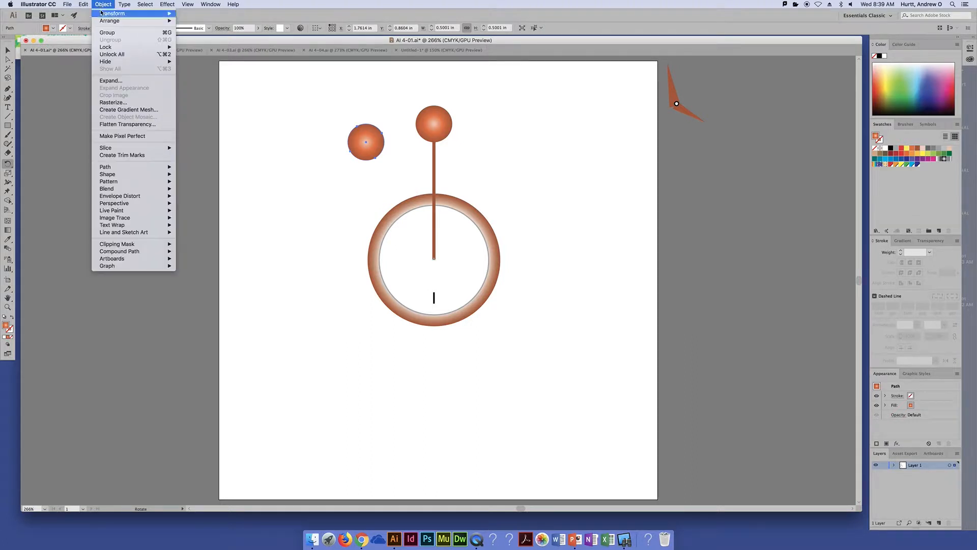
mouse_move(155, 14)
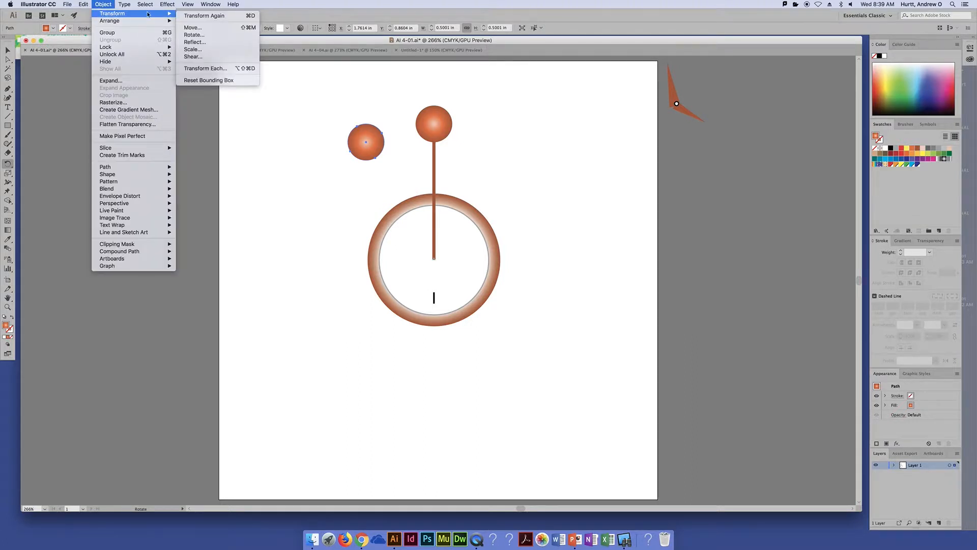
click(187, 16)
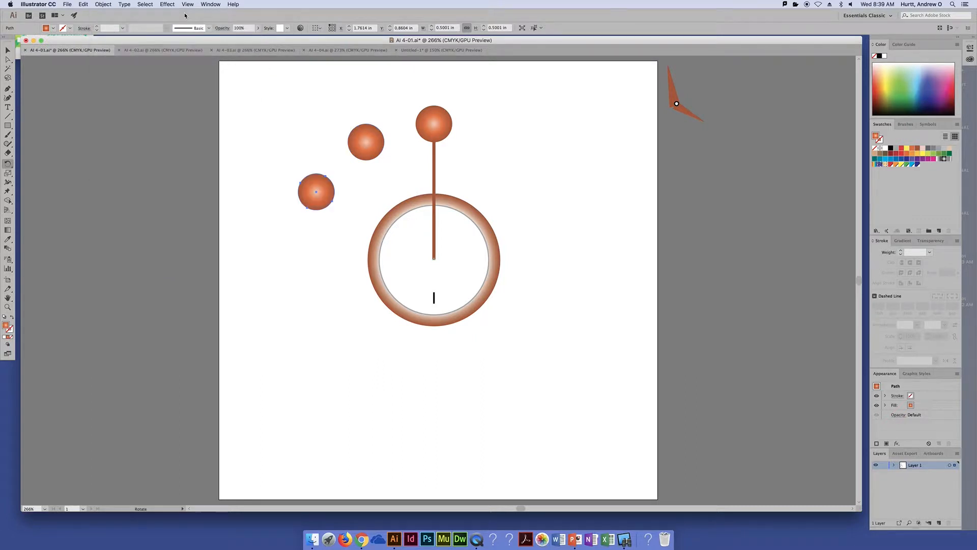
key(super+d)
key(super+d)
key(super+d)
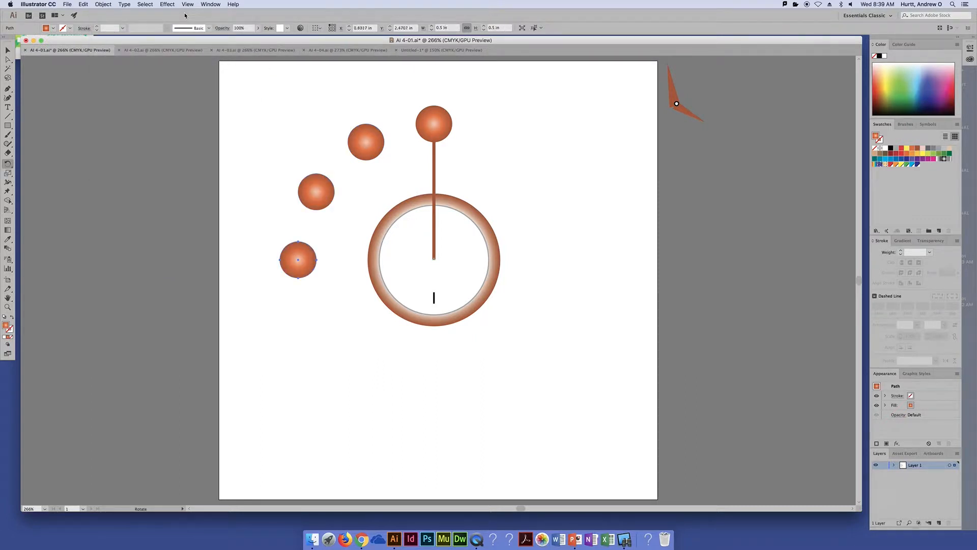
key(super+d)
key(super+d)
key(super+d)
key(super+d)
key(super+d)
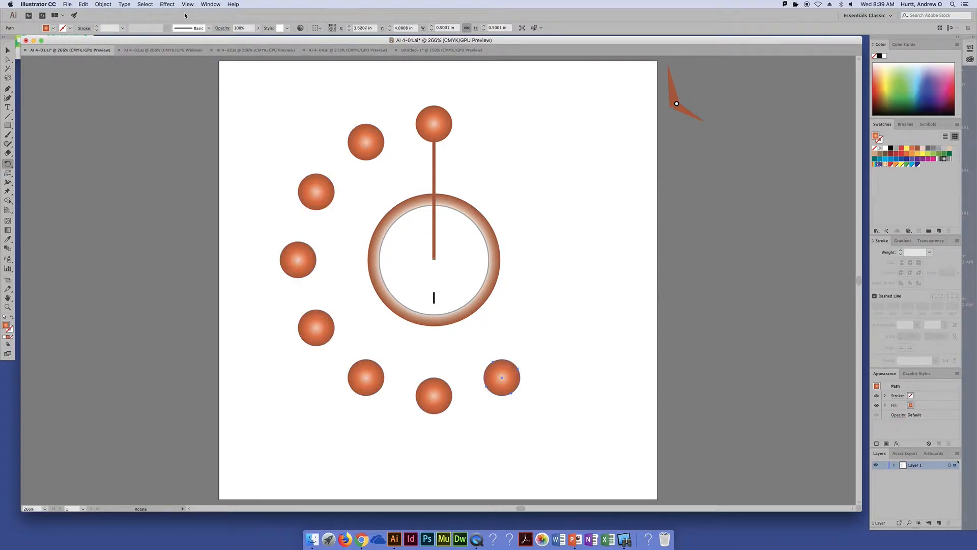
key(super+d)
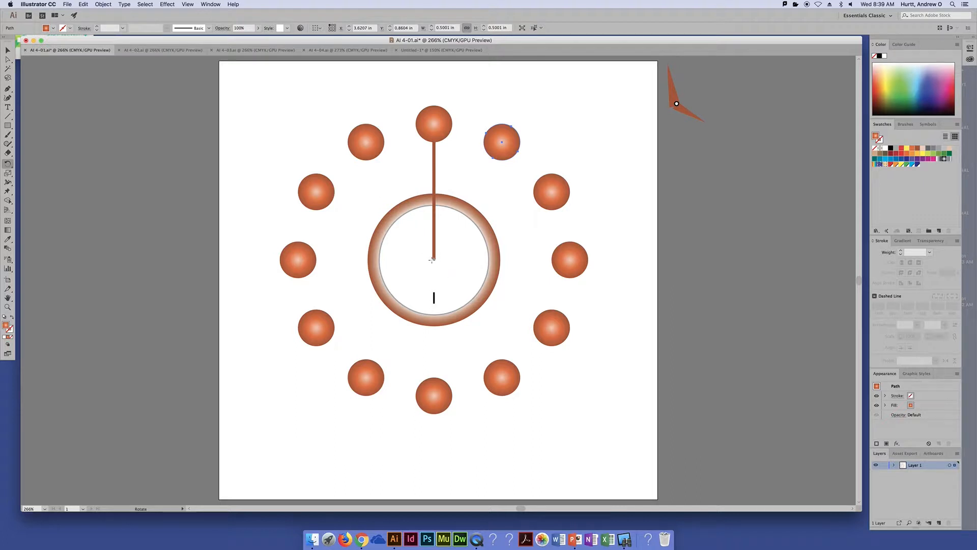
Create a copy of the vertical spoke rotated 30° about its inner end at the ring's centre
click(8, 49)
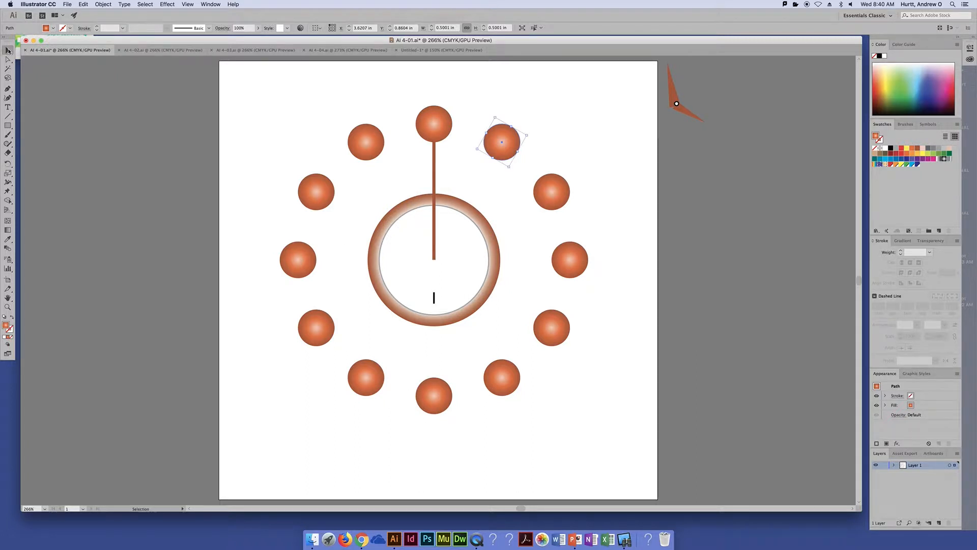
click(434, 174)
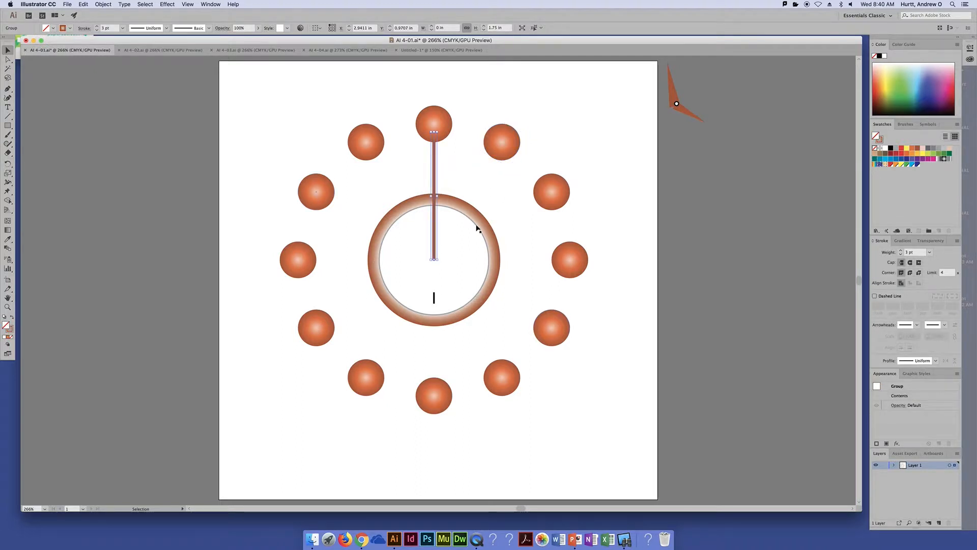
click(8, 163)
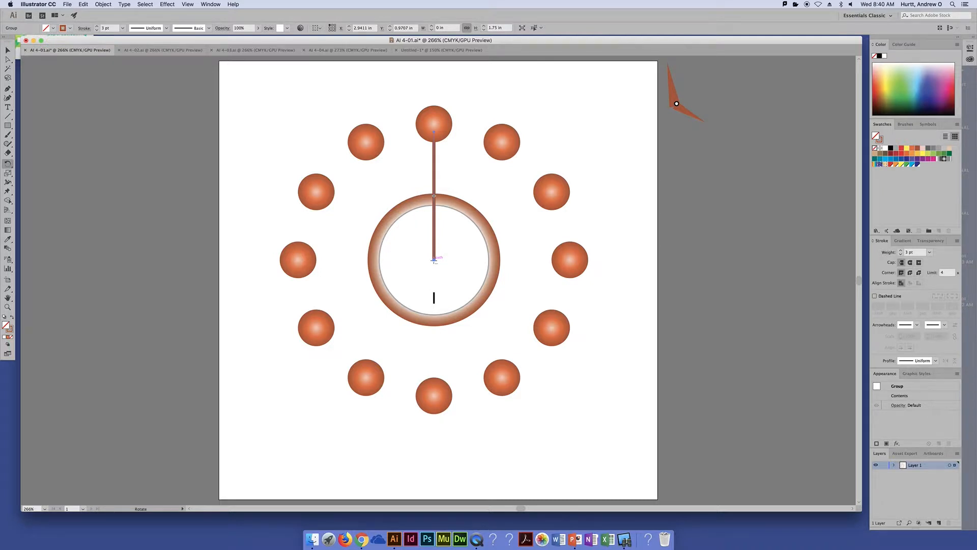
alt+click(434, 259)
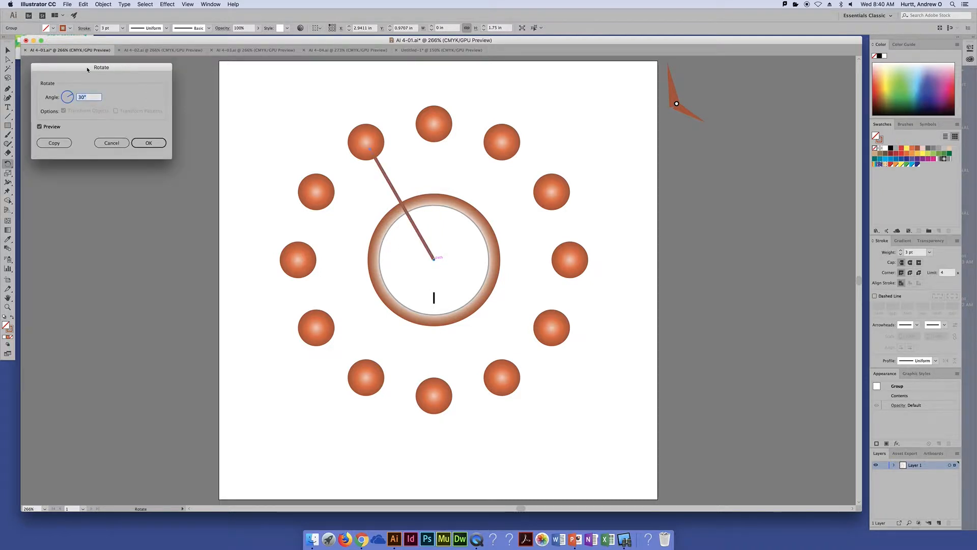
click(54, 142)
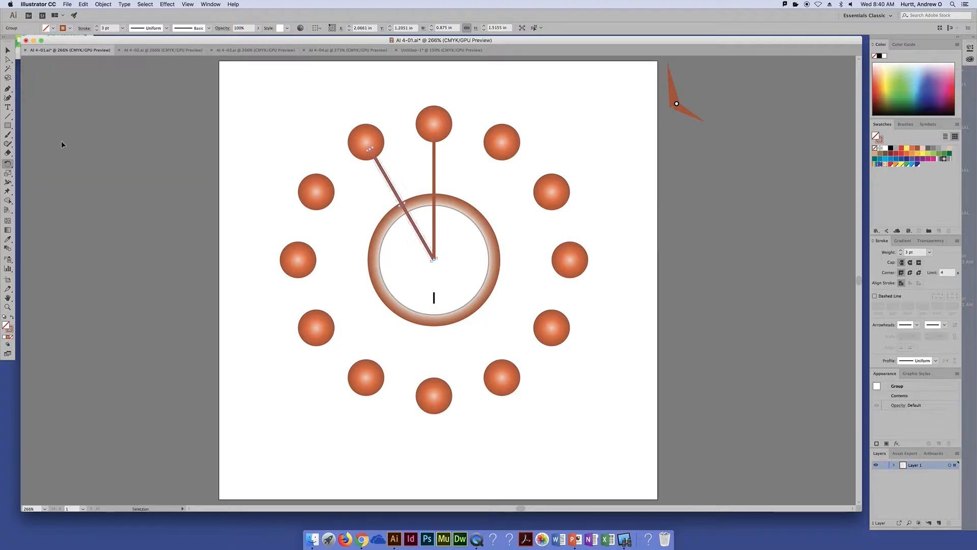
Repeat the rotated spoke copy with Transform Again until twelve spokes connect the balls to the centre, and deselect the artwork
key(super+d)
key(super+d)
key(super+d)
key(super+d)
key(super+d)
key(super+d)
key(super+d)
key(super+d)
key(super+d)
key(super+d)
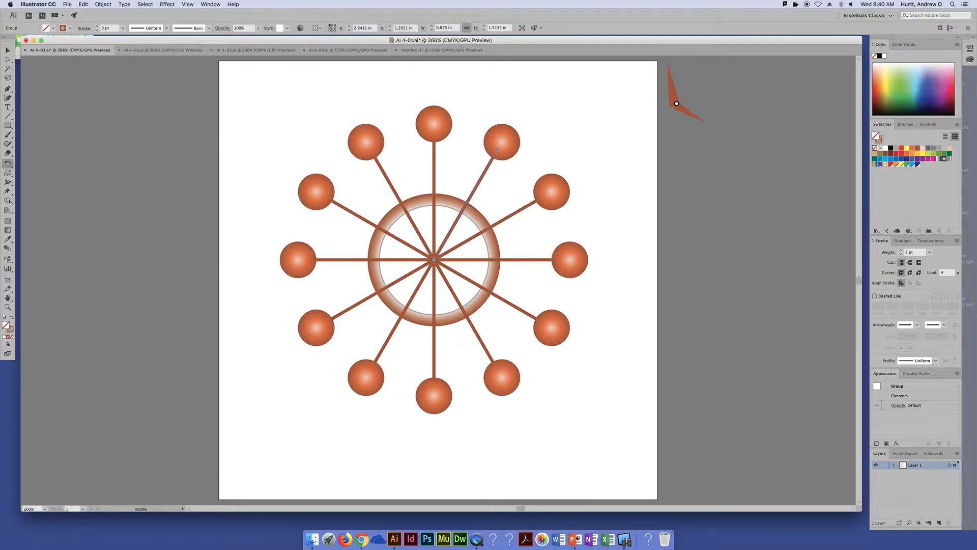
click(8, 50)
click(44, 74)
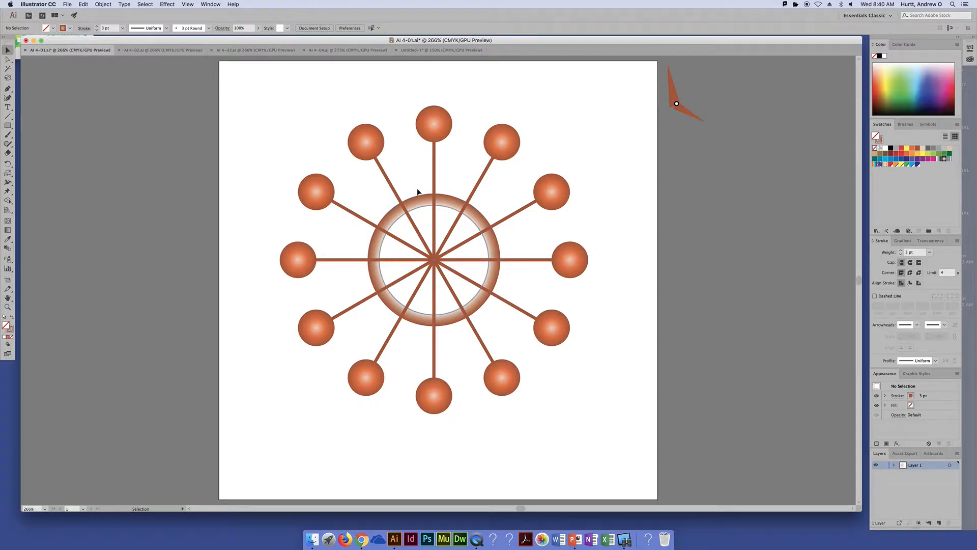
Bring the central ring to the front of the stacking order so it covers the inner ends of the spokes
click(428, 218)
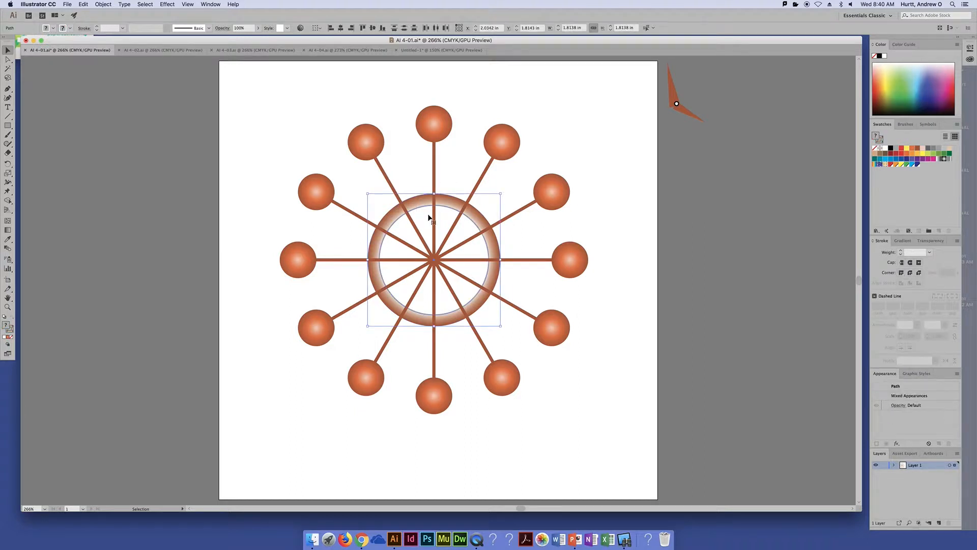
key(super+shift+bracketright)
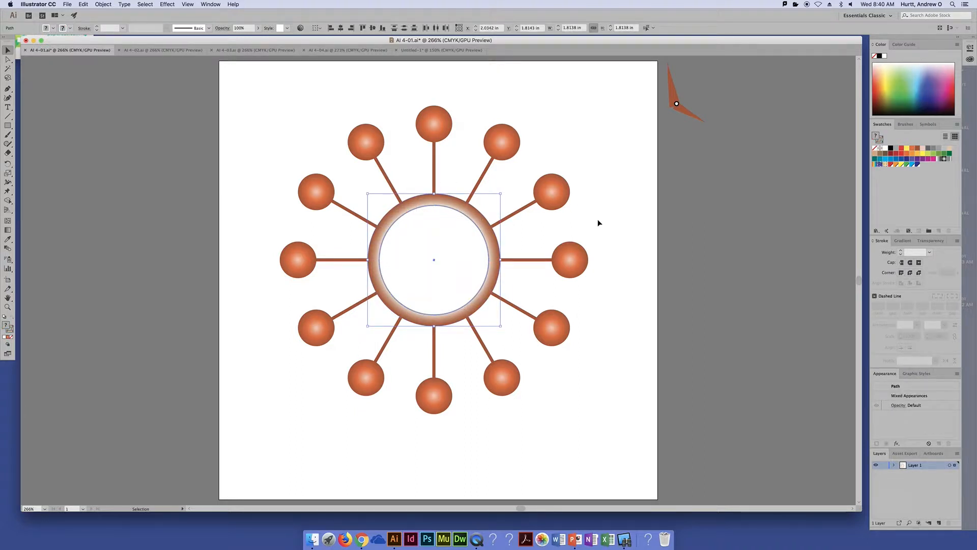
key(super+shift+bracketleft)
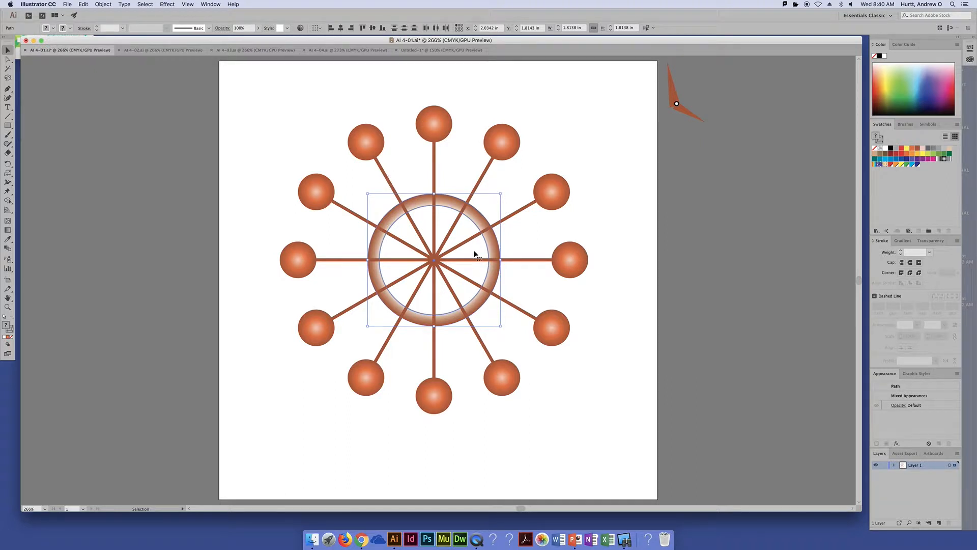
key(super+shift+bracketright)
click(617, 228)
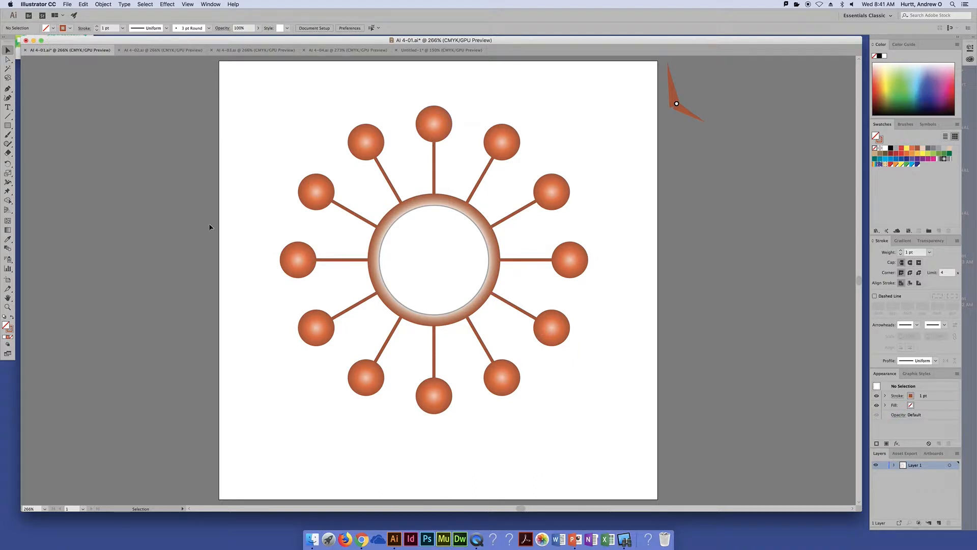
In the AI 4-02.ai document, select the orange SHEAR lettering and open the Shear options for it with preview on
click(168, 50)
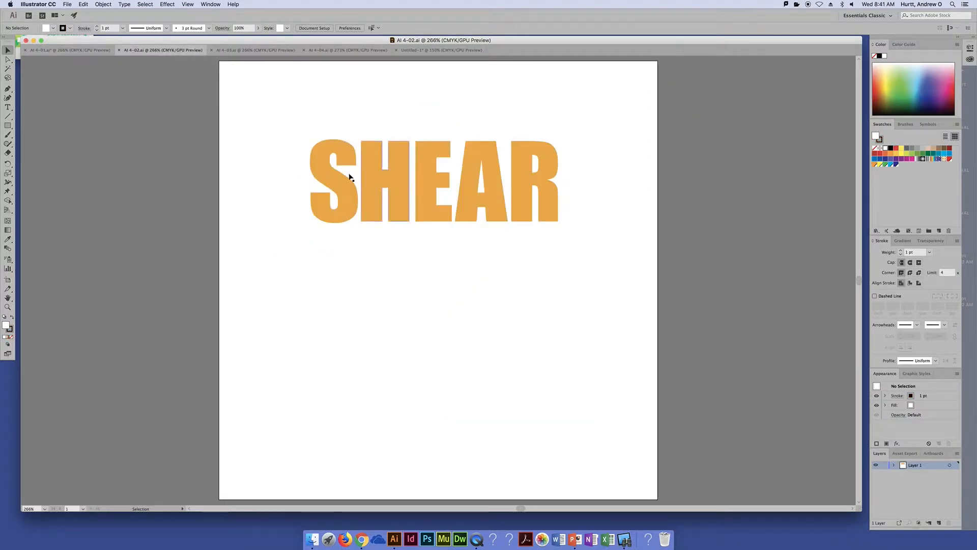
click(321, 153)
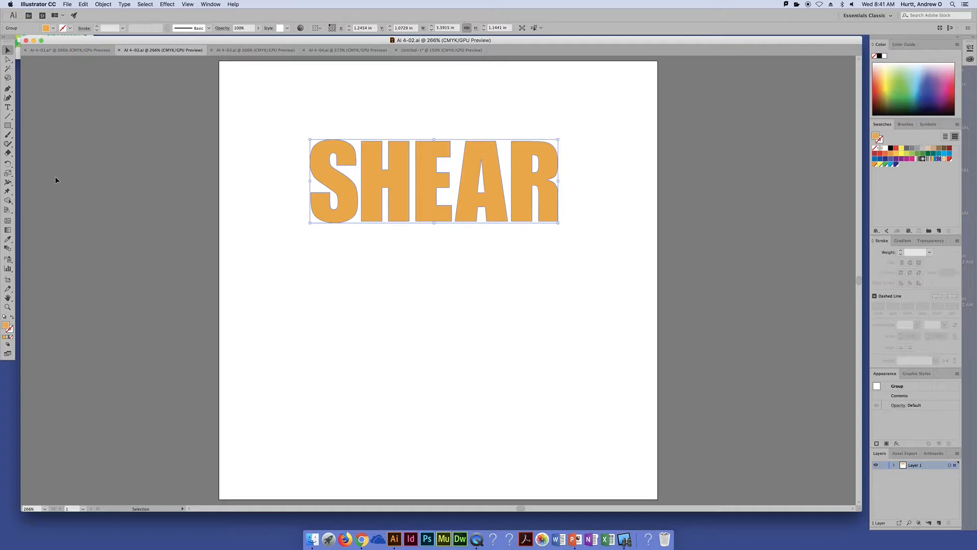
click(7, 164)
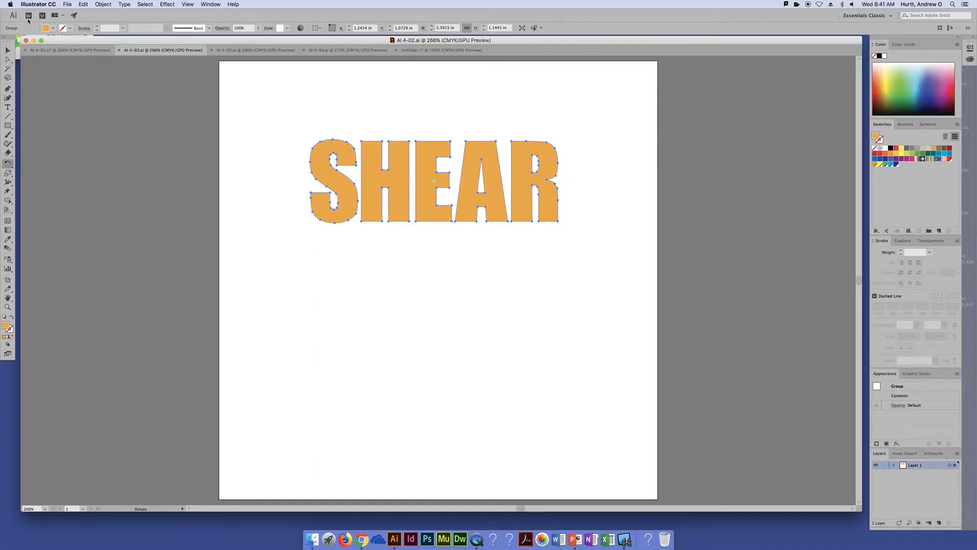
click(9, 50)
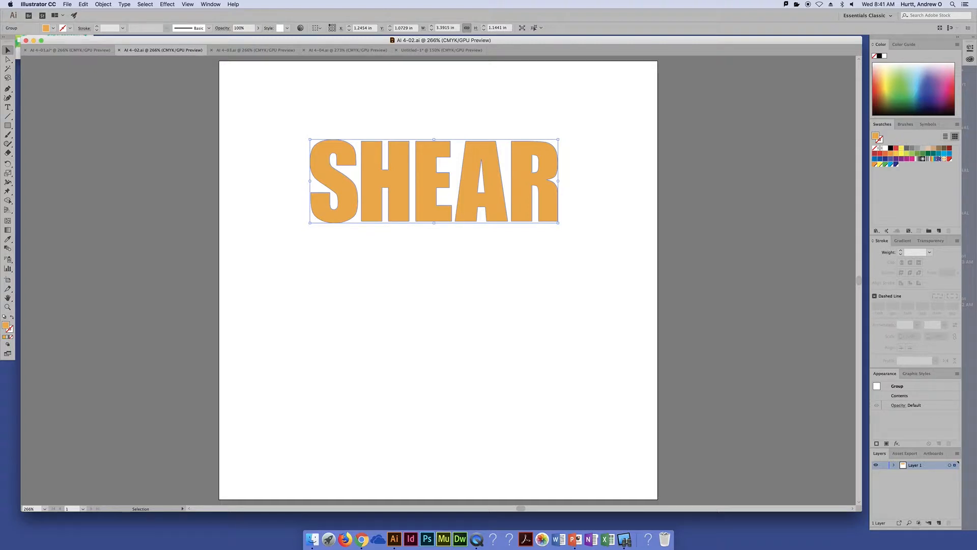
click(8, 175)
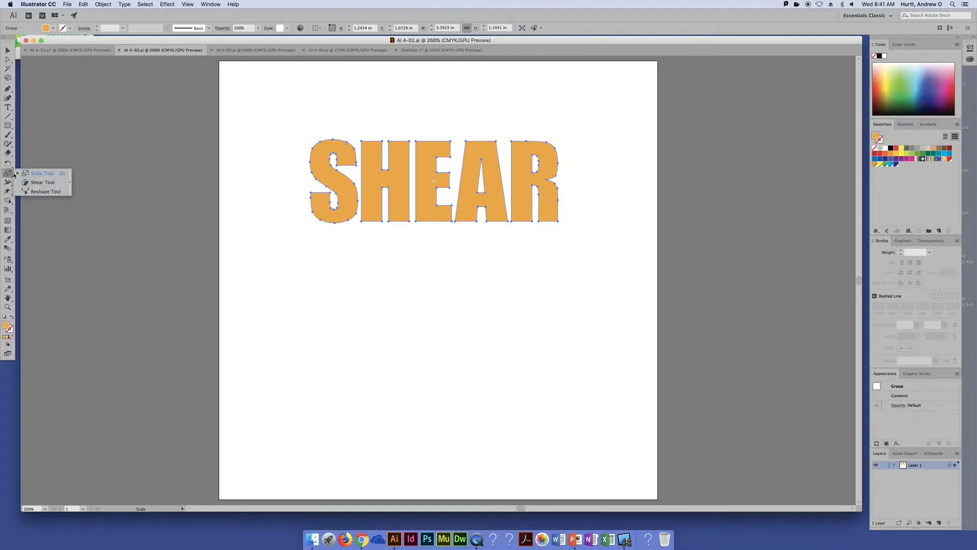
click(36, 182)
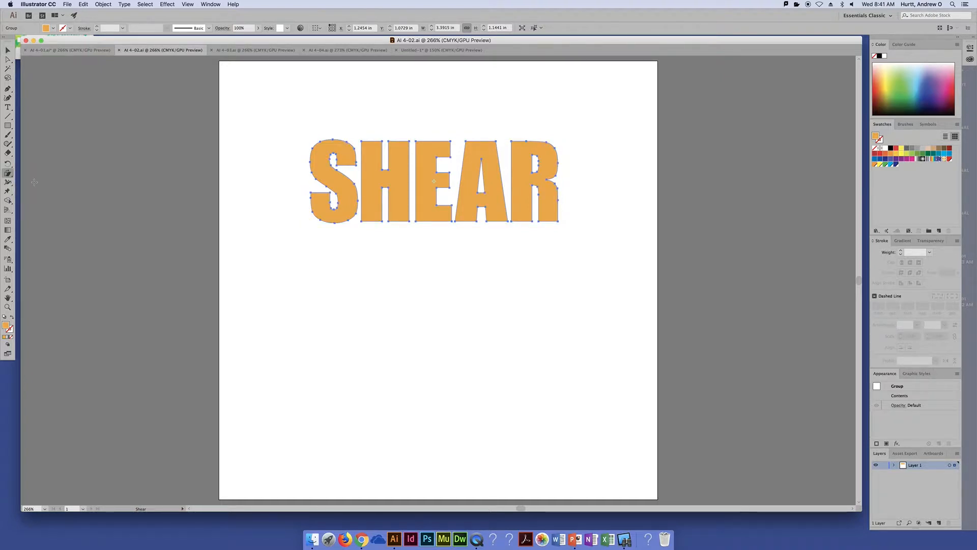
double_click(7, 174)
drag(91, 46, 166, 70)
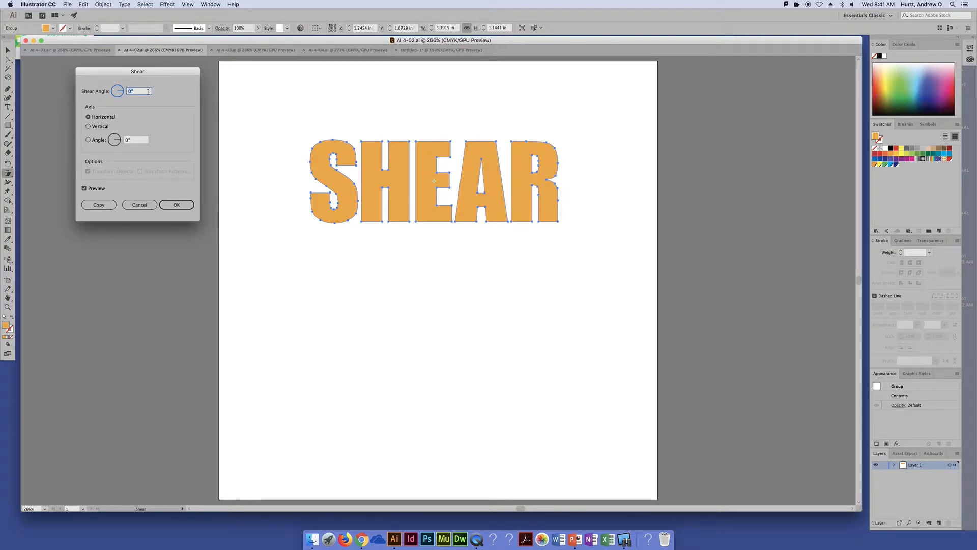
Try different shear angles on the lettering and settle on 30°
key(Up)
key(Up)
key(Up)
key(Up)
key(Up)
key(Up)
key(Up)
key(Up)
key(Up)
key(Up)
key(Up)
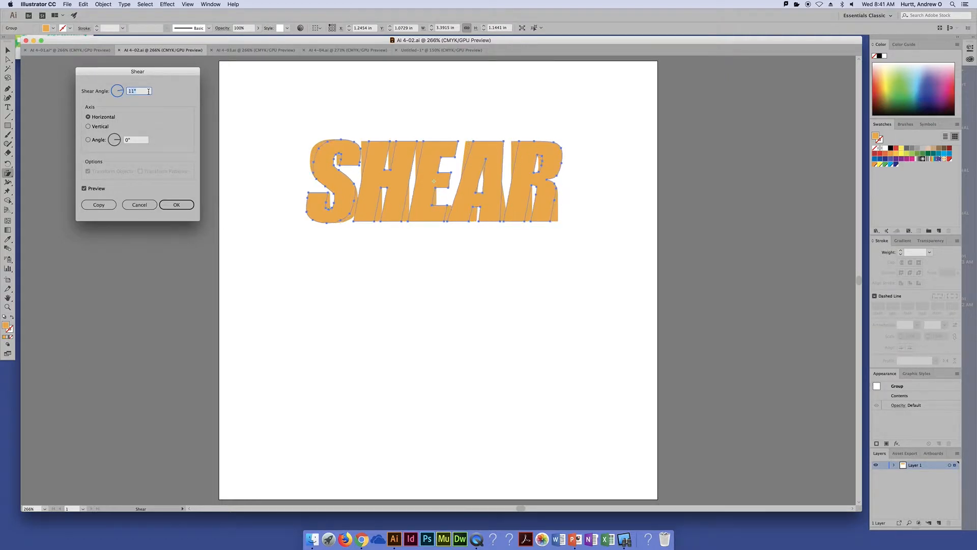
key(Up)
key(Up)
key(Up)
key(Up)
key(Up)
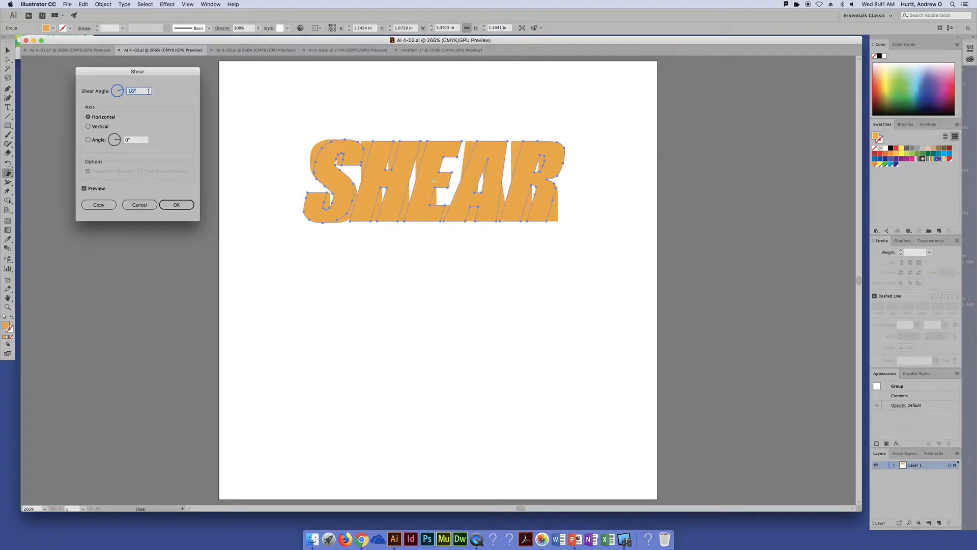
key(Up)
key(Up)
key(Up)
key(Up)
key(Up)
key(Up)
key(Up)
key(Up)
key(Up)
key(Up)
key(Up)
key(Up)
key(Up)
key(Up)
key(Up)
key(Up)
key(Up)
key(Up)
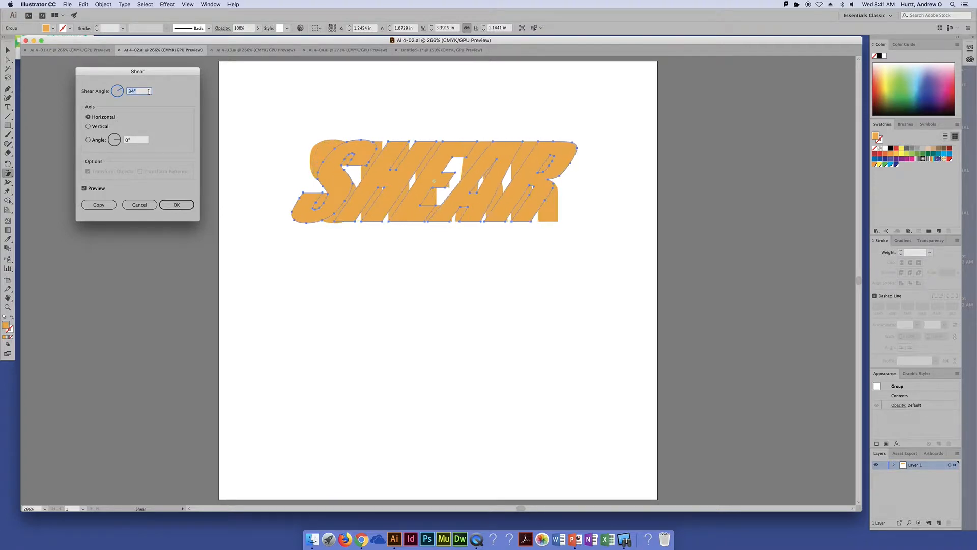
key(Down)
key(Down)
key(Down)
key(Down)
key(Down)
key(Down)
key(Down)
key(Down)
key(Down)
key(Down)
key(Down)
key(Down)
key(Down)
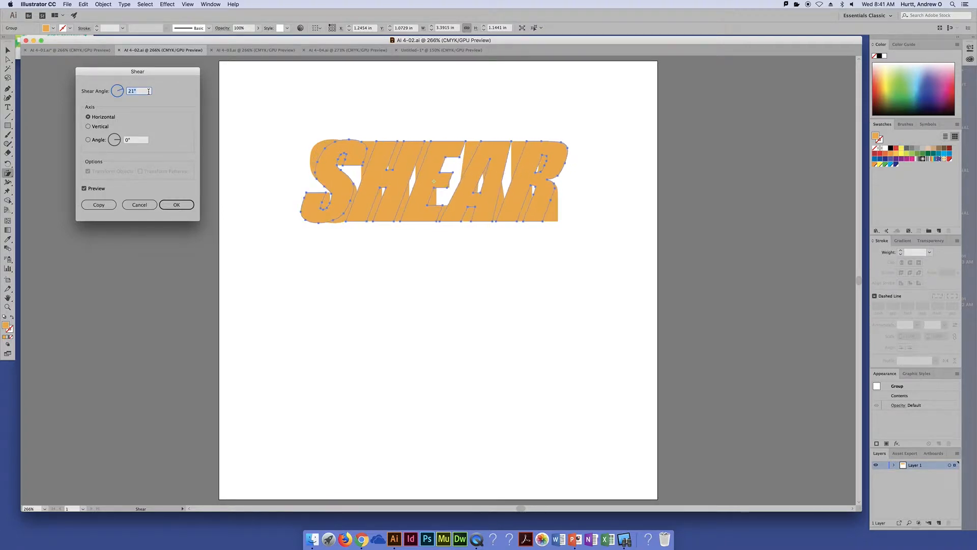
key(Up)
key(Up)
key(Up)
key(Up)
key(Up)
key(Up)
key(Up)
key(Up)
key(Up)
key(Up)
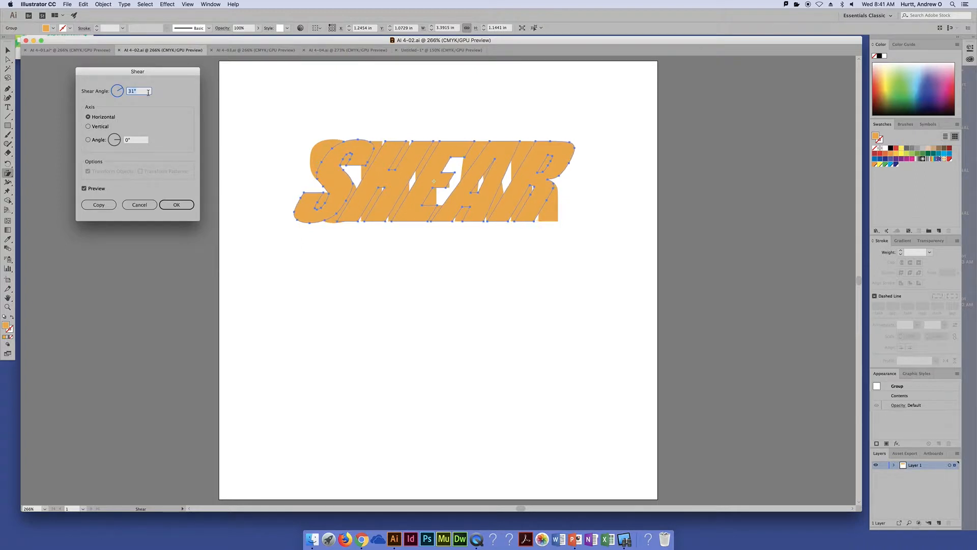
key(Up)
key(Up)
key(Down)
key(Down)
key(Down)
key(Down)
key(Up)
key(Down)
key(Up)
Preview the vertical shear axis, return to the horizontal axis and create a sheared copy of the lettering
click(89, 126)
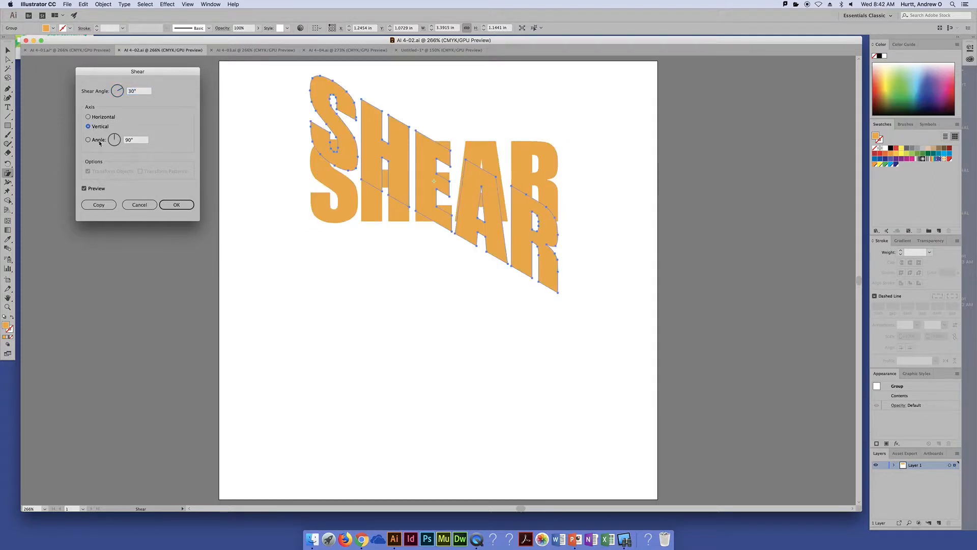
click(99, 141)
click(98, 116)
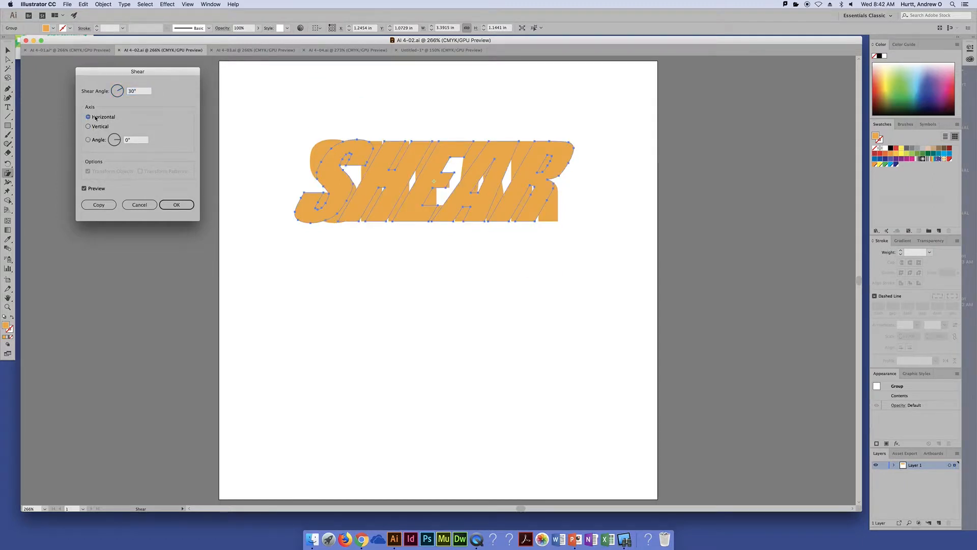
click(104, 205)
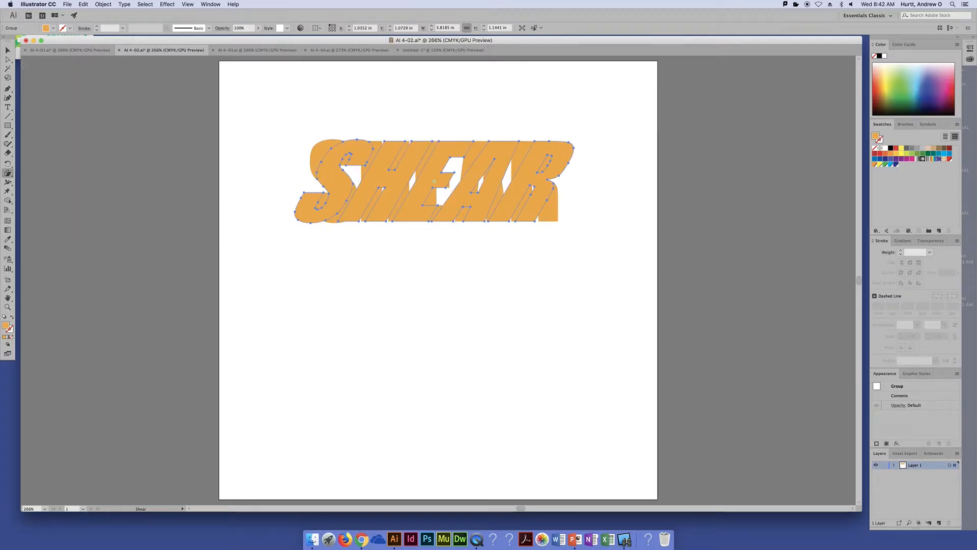
Move the sheared copy directly below the original lettering and fill it with a light gray swatch
key(v)
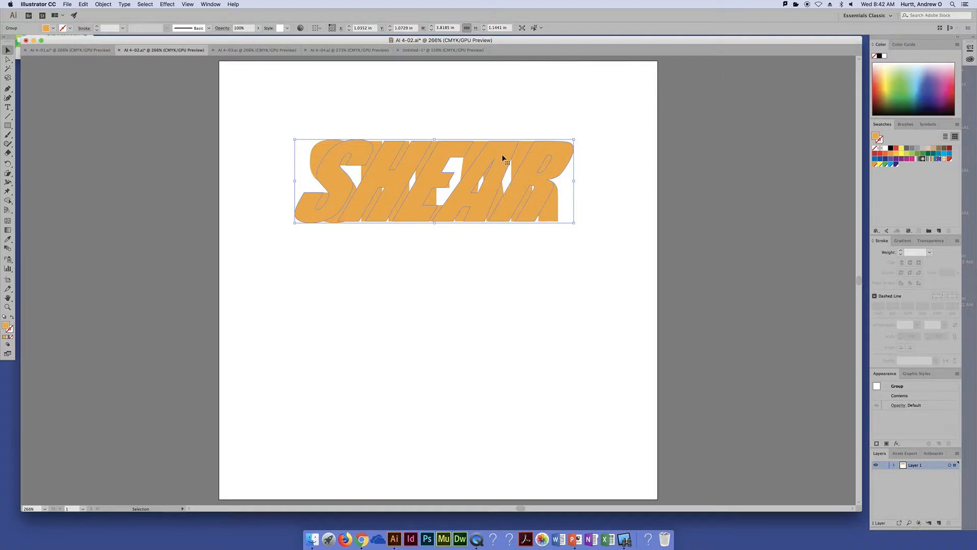
drag(502, 157, 478, 228)
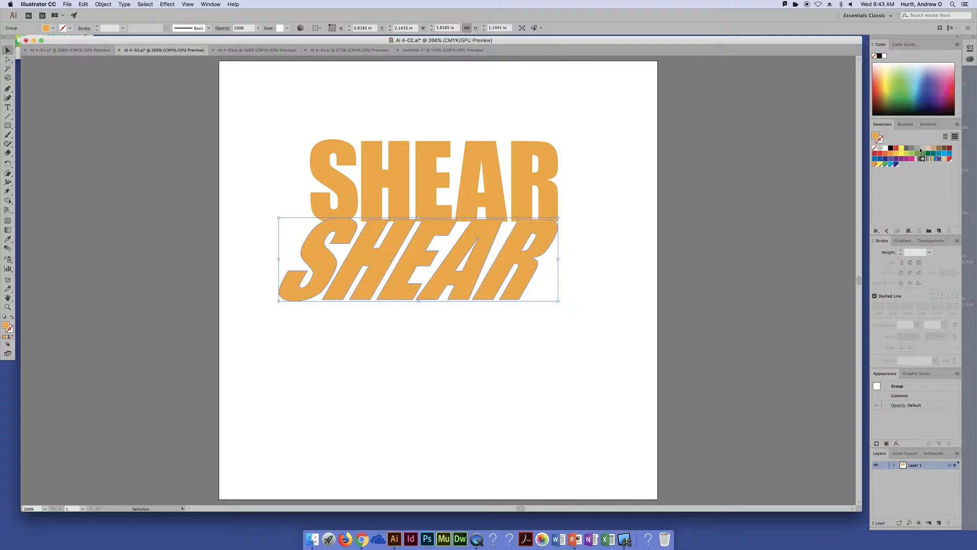
click(920, 150)
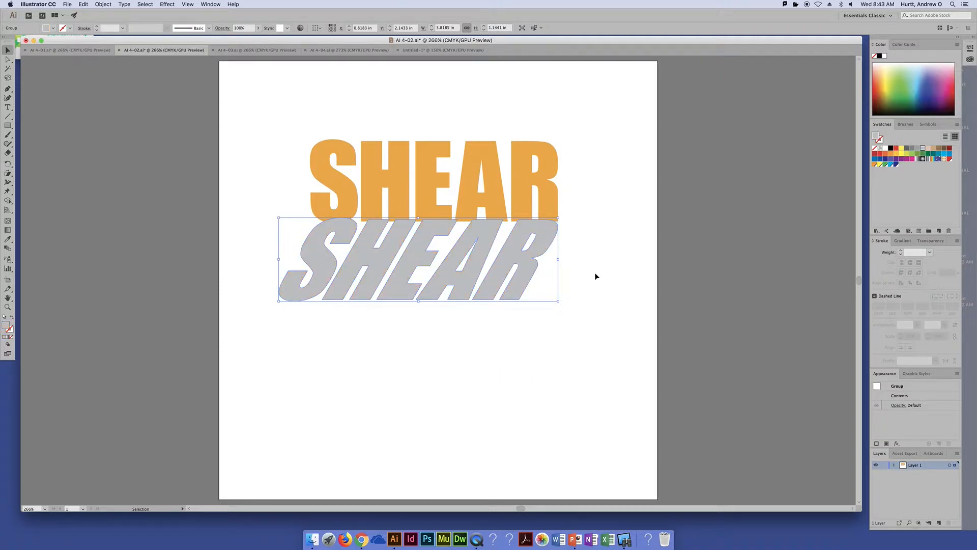
Place the gray copy over the orange lettering, shifted to the right with baselines aligned, and send it to the back as a shadow
drag(537, 249, 582, 162)
key(Up)
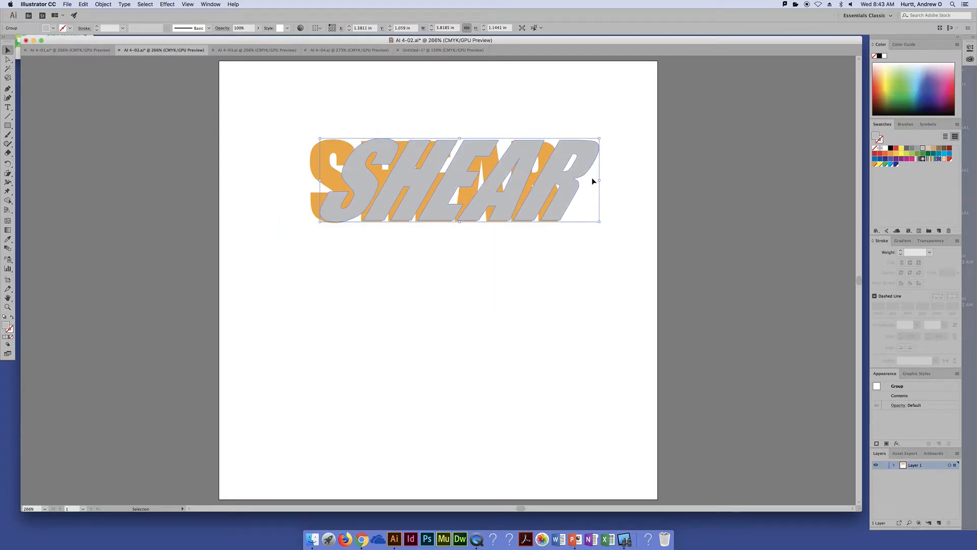
key(Down)
key(super+shift+bracketleft)
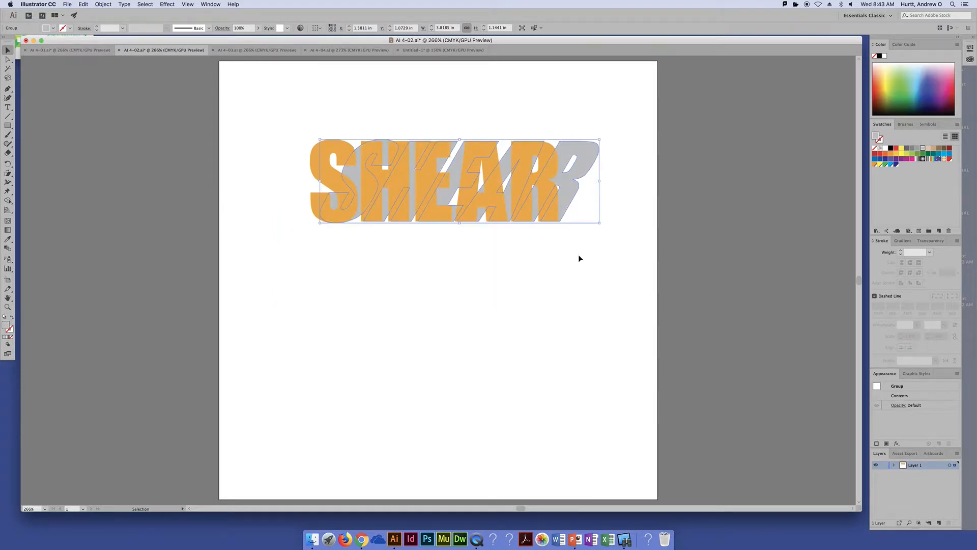
click(565, 285)
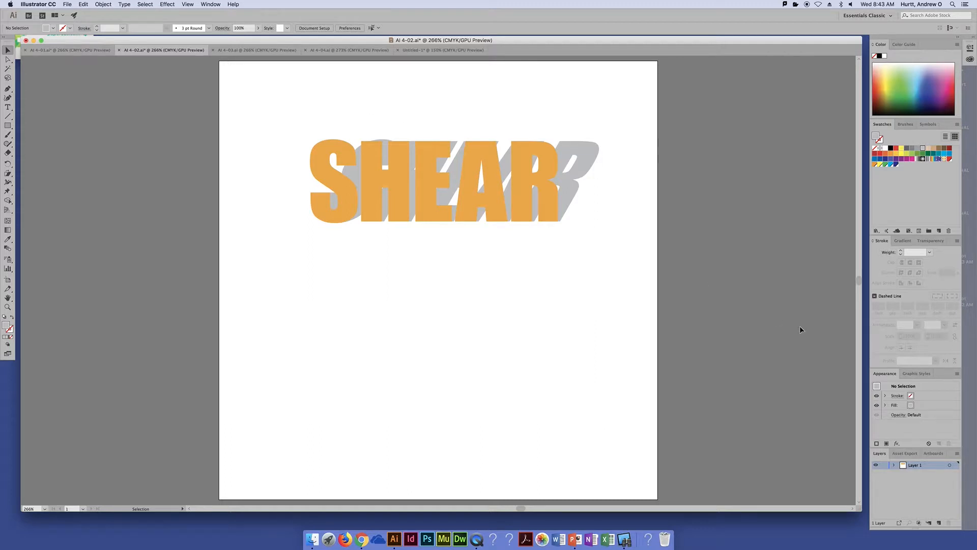
Shear the gray shadow lettering by a further 50° along the horizontal axis
click(590, 158)
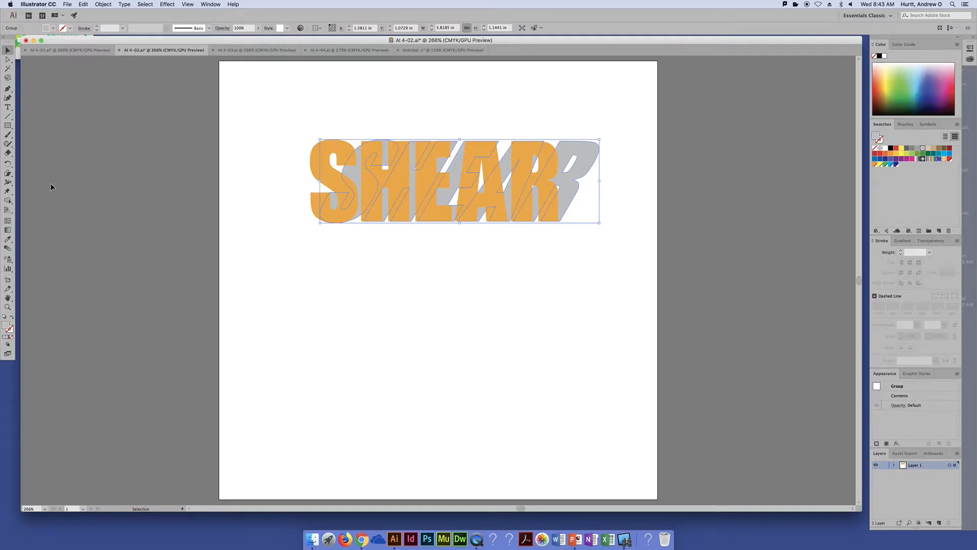
double_click(9, 174)
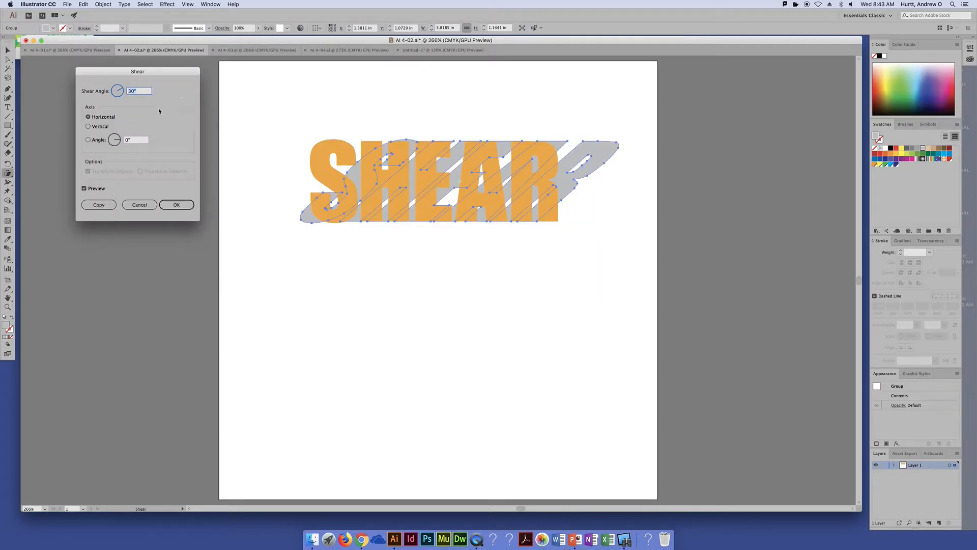
key(Up)
key(Up)
key(Up)
key(Up)
key(Up)
key(Up)
key(Up)
key(Up)
key(Up)
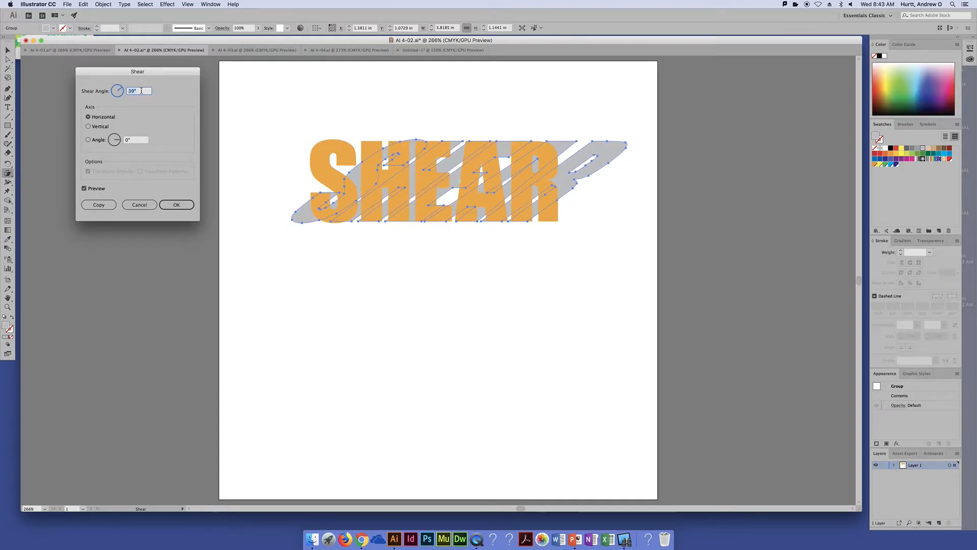
key(Up)
key(Up)
key(Up)
key(Up)
key(Up)
key(Up)
key(Up)
key(Up)
key(Up)
key(Up)
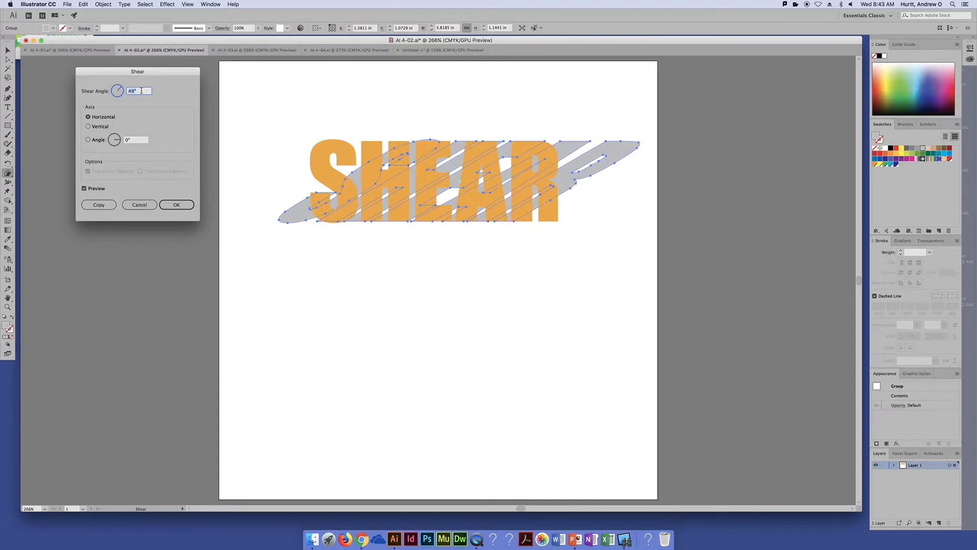
key(Up)
key(Up)
key(Up)
key(Up)
key(Up)
key(Up)
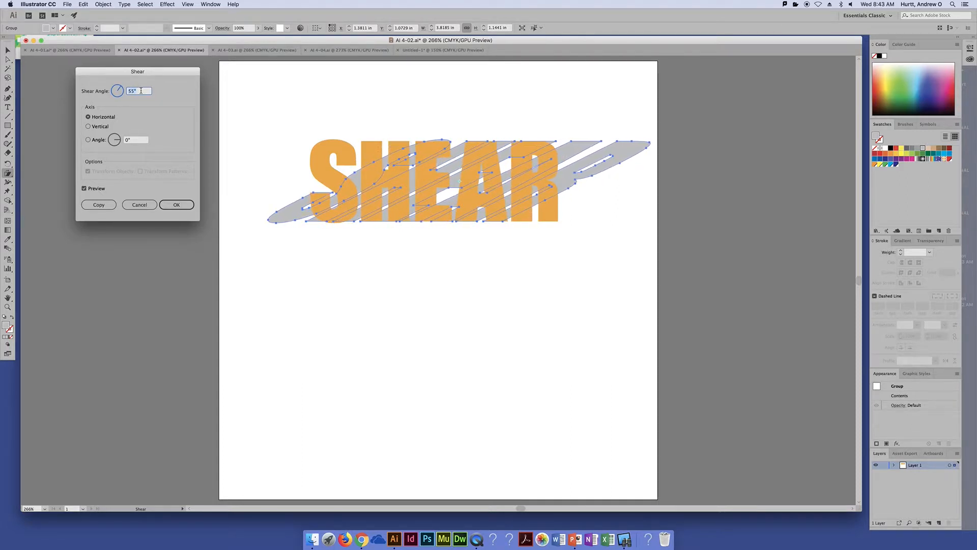
key(Down)
key(Down)
key(Down)
key(Down)
key(Down)
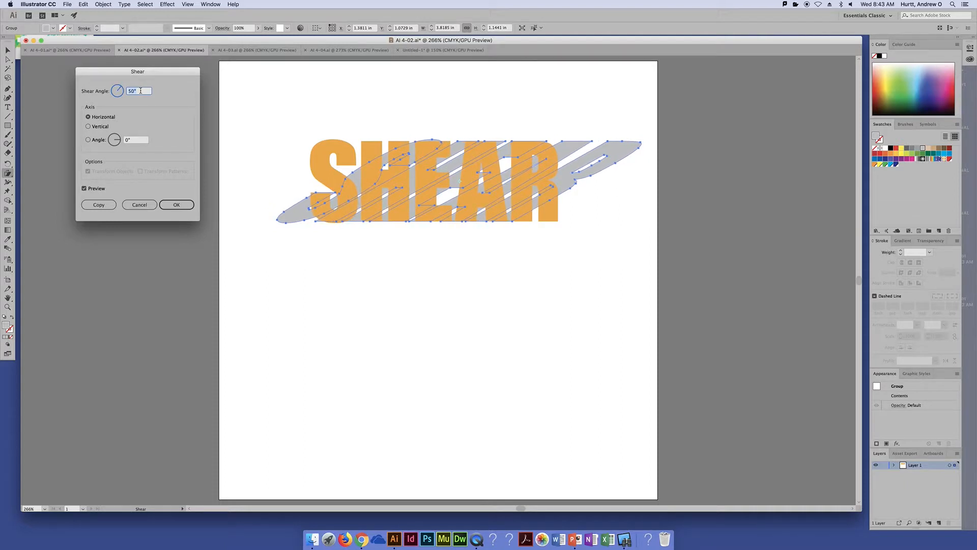
click(175, 205)
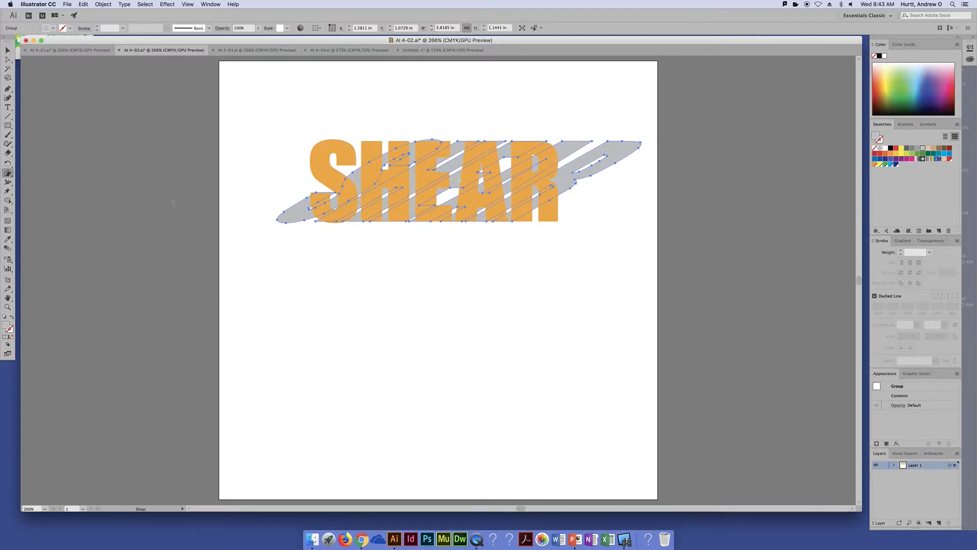
Reposition the gray shadow and the orange lettering so the shadow's base meets the bottom of the orange letters
key(v)
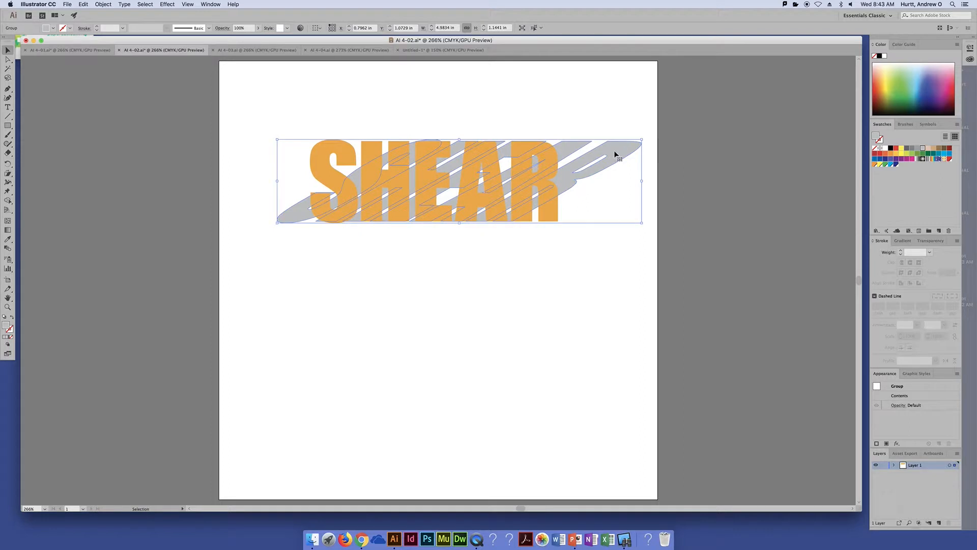
mouse_move(617, 153)
mouse_down()
mouse_move(664, 152)
mouse_move(610, 155)
mouse_up()
click(569, 280)
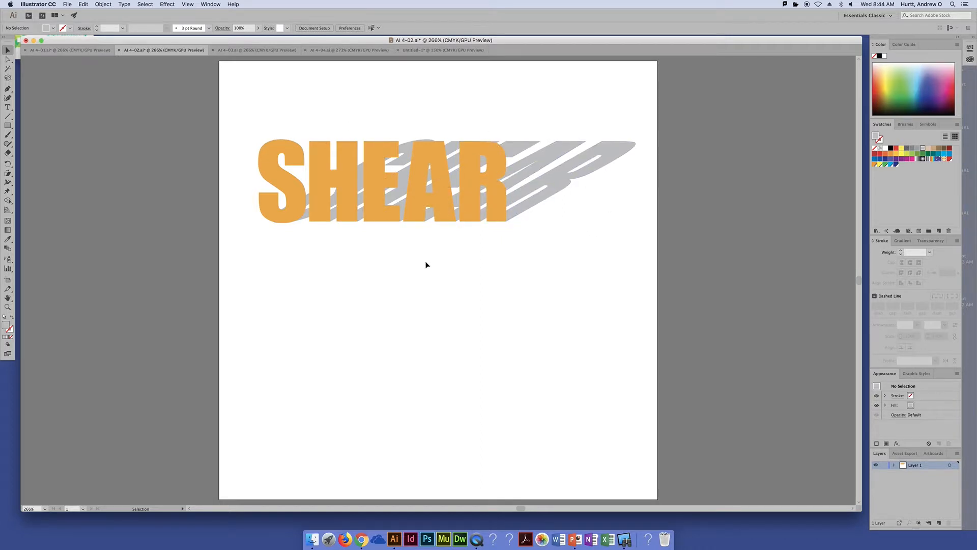
In the AI 4-03.ai document, create a copy of the pink half outline reflected across the vertical axis
click(262, 50)
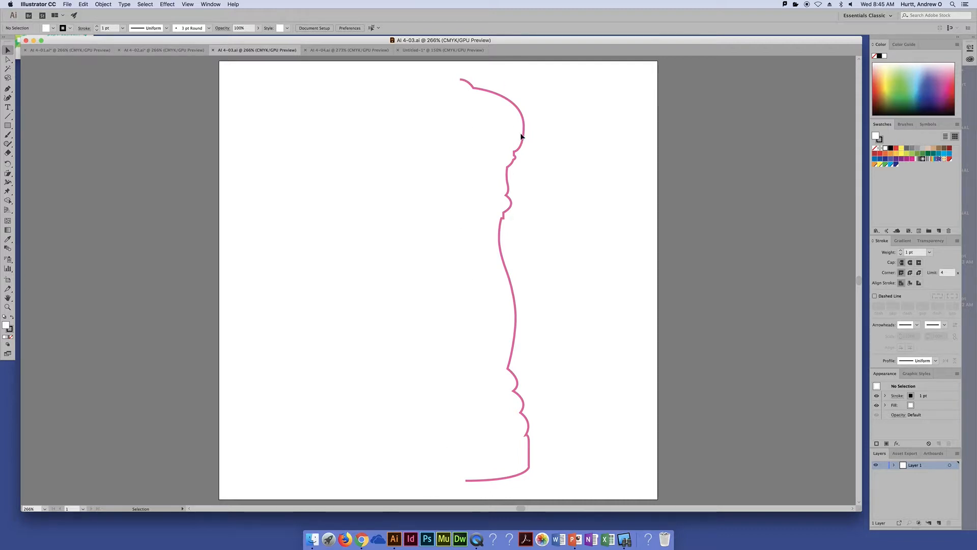
drag(564, 133, 457, 223)
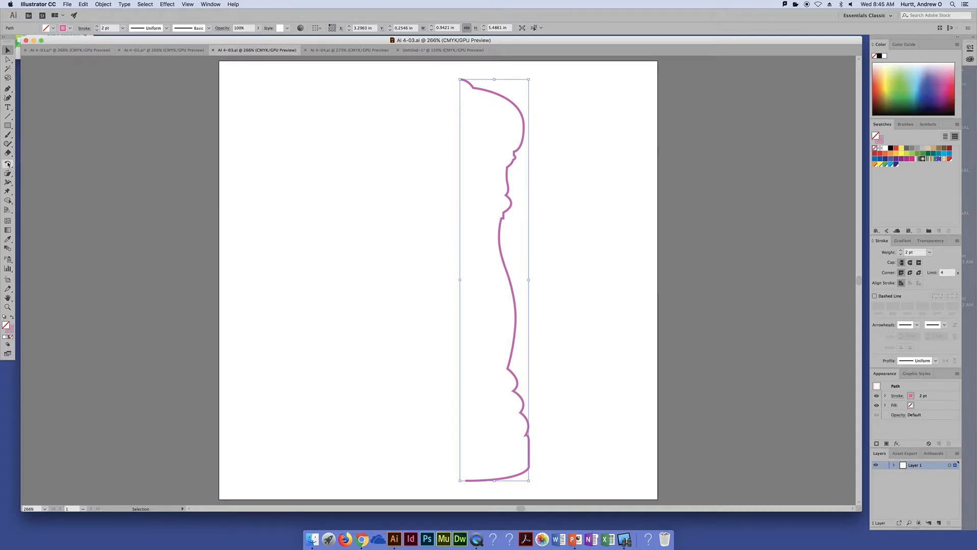
drag(8, 173, 43, 176)
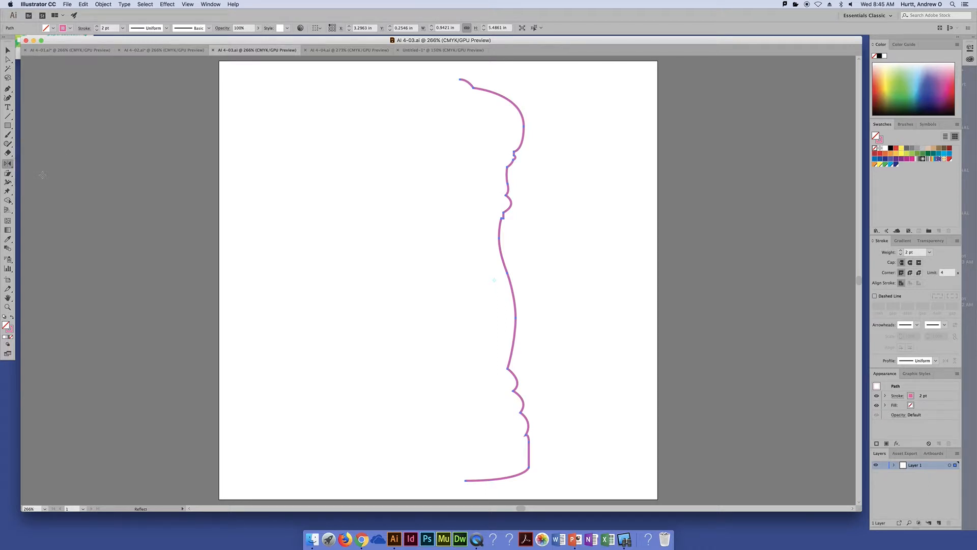
double_click(7, 165)
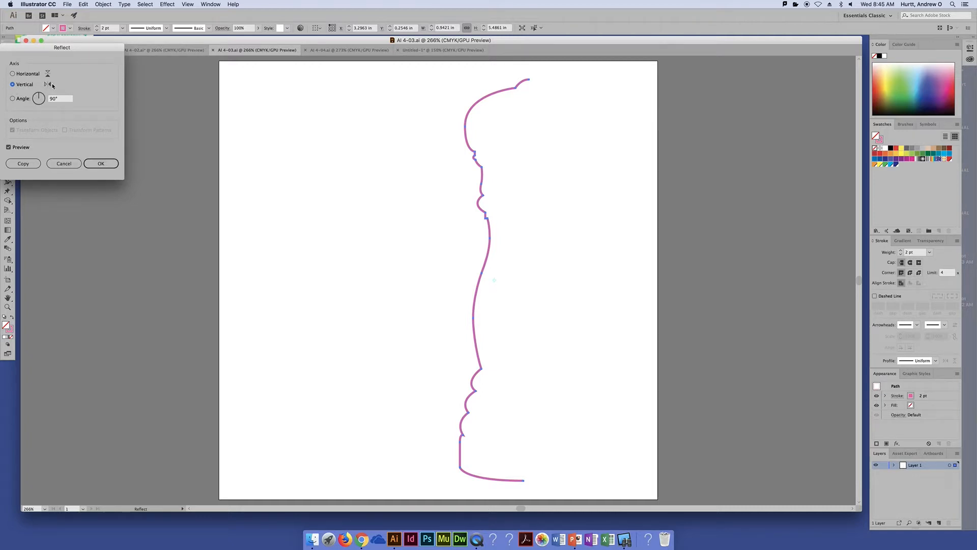
click(24, 164)
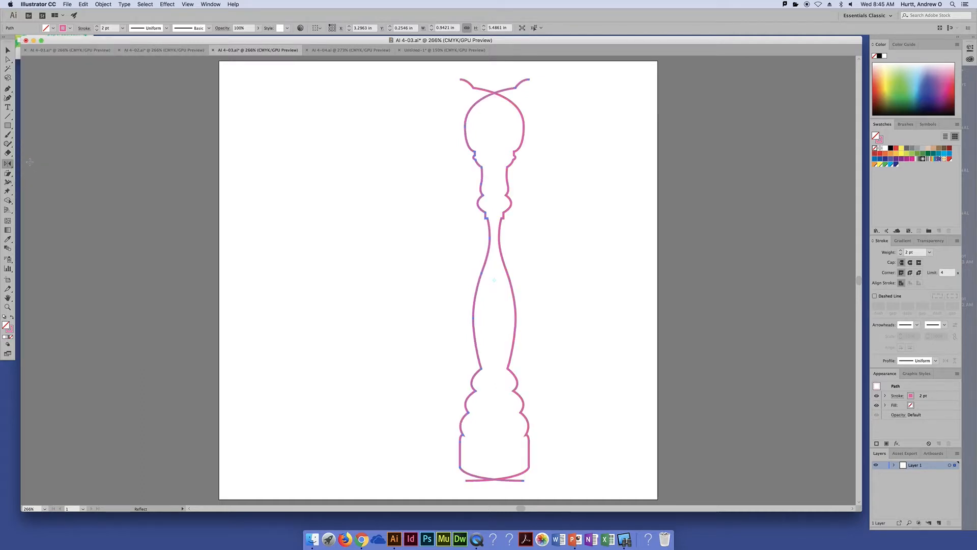
Move the reflected copy horizontally to the left until its top end meets the top end of the original half
click(7, 49)
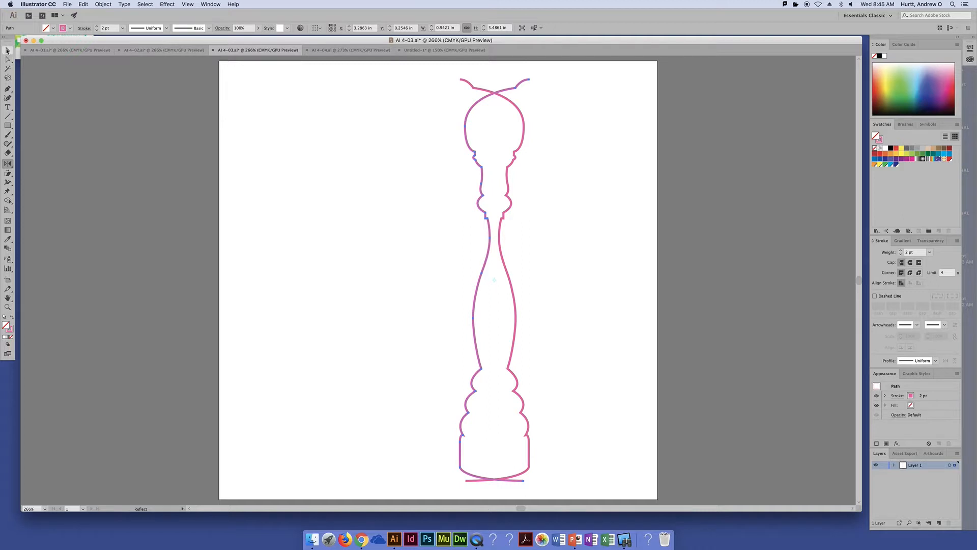
click(473, 155)
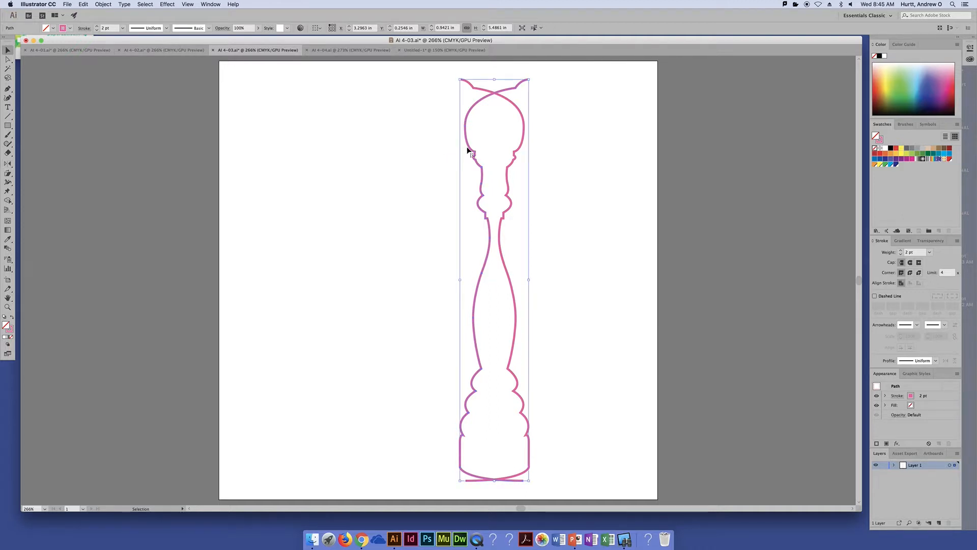
drag(467, 150, 398, 144)
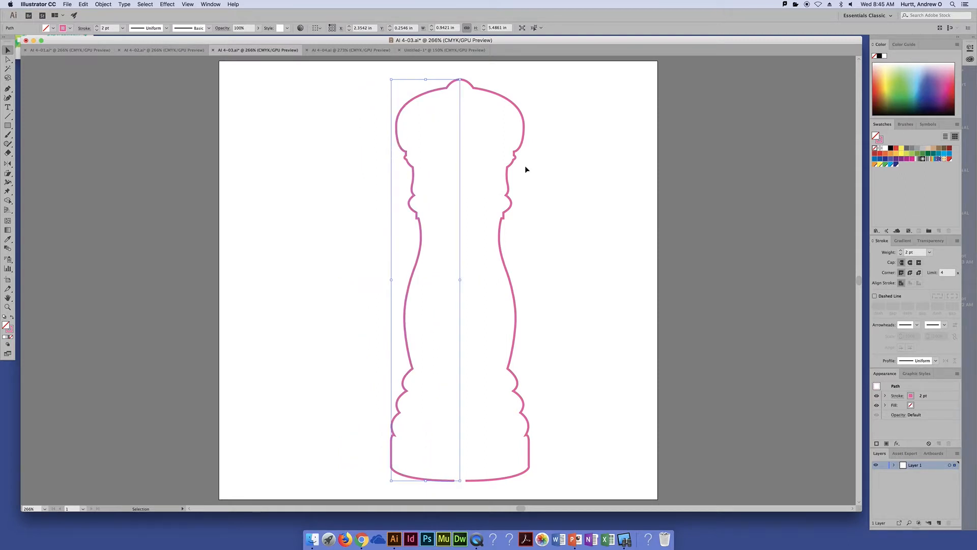
click(562, 175)
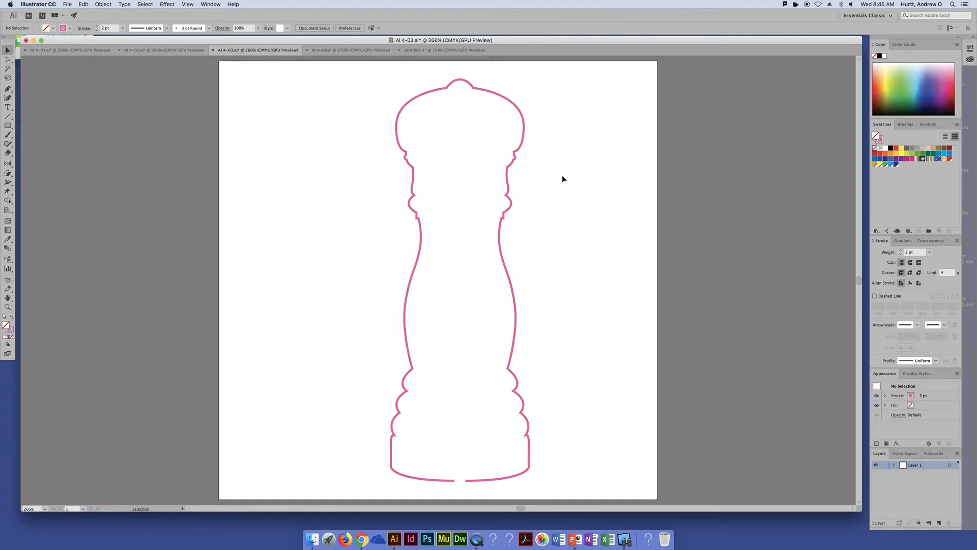
Average the two overlapping end anchor points at the top of the pink outline on both axes
key(super+equal)
key(super+equal)
key(super+equal)
key(super+equal)
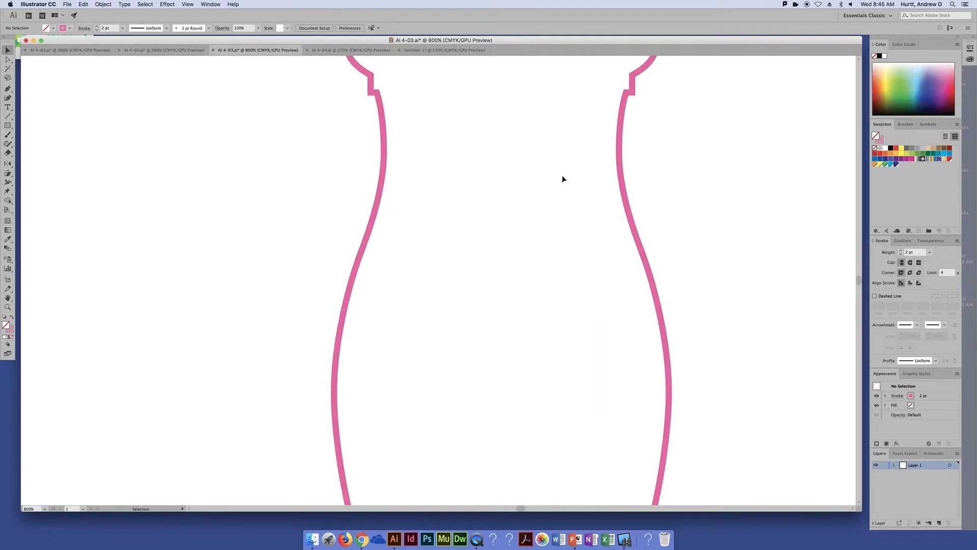
drag(557, 157, 487, 375)
drag(438, 96, 417, 331)
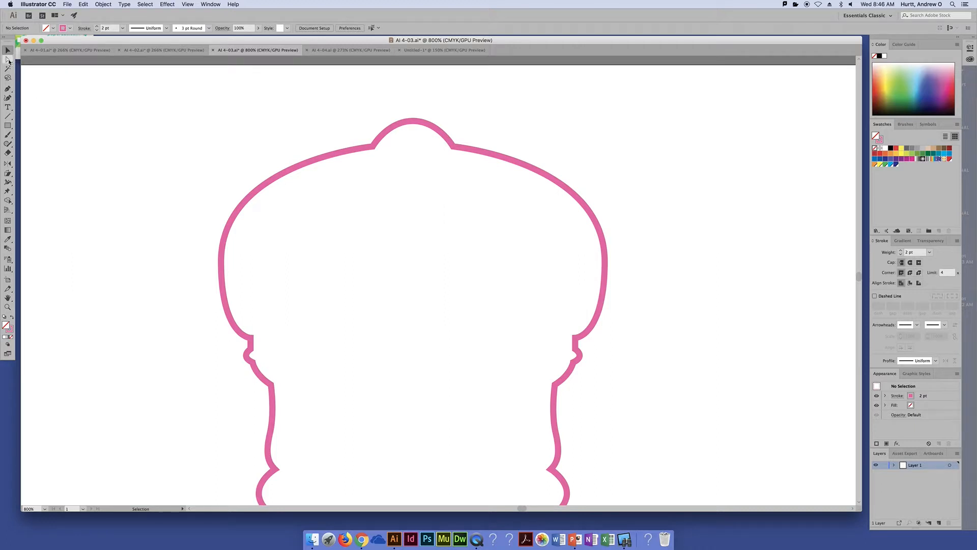
click(8, 60)
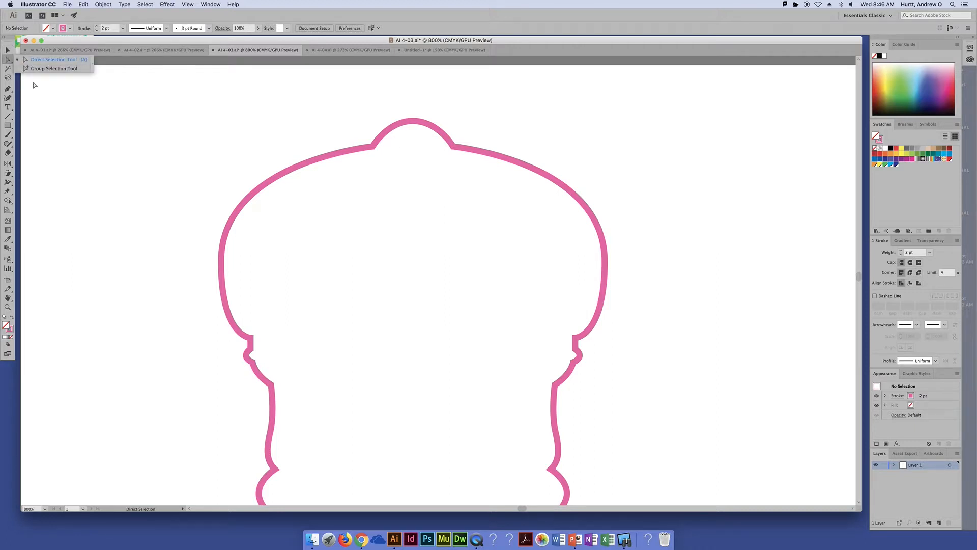
click(37, 63)
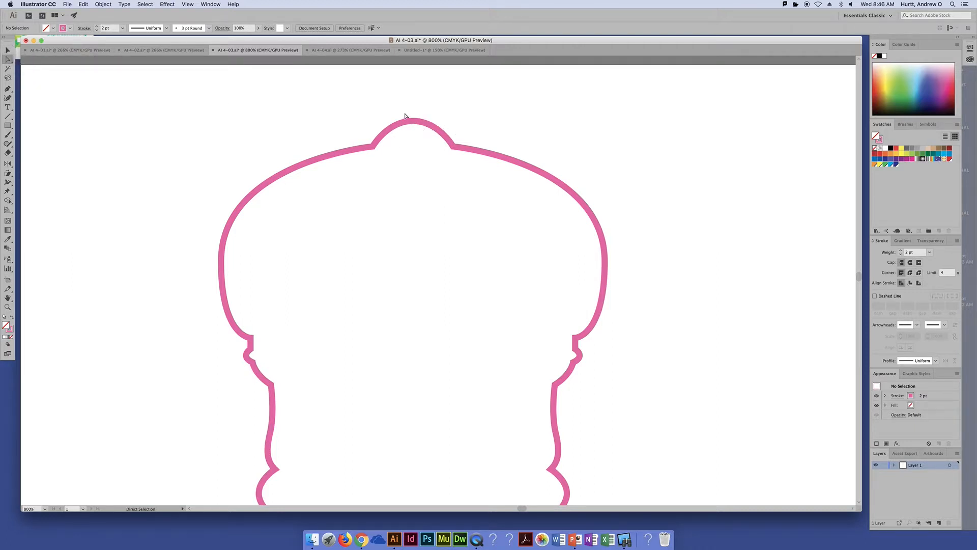
drag(398, 105, 430, 145)
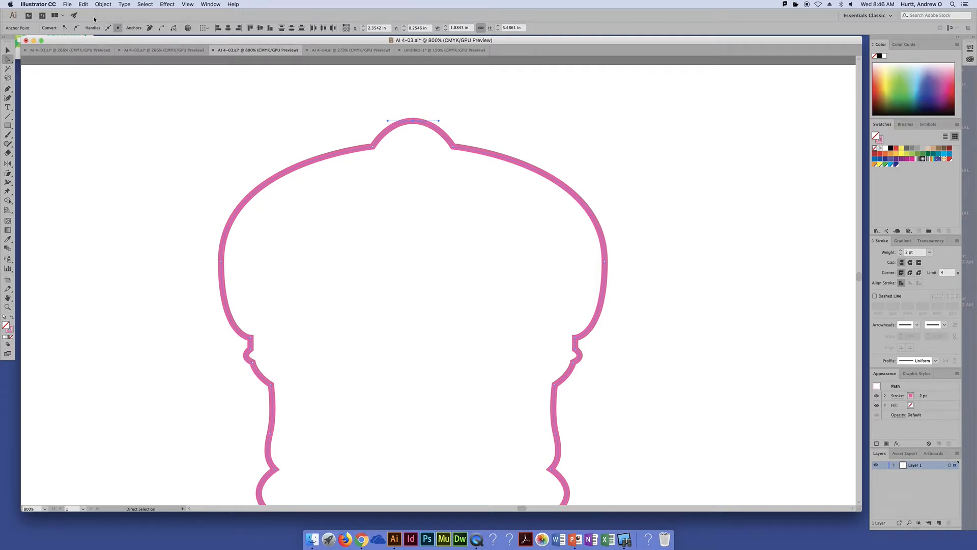
click(104, 4)
mouse_move(113, 170)
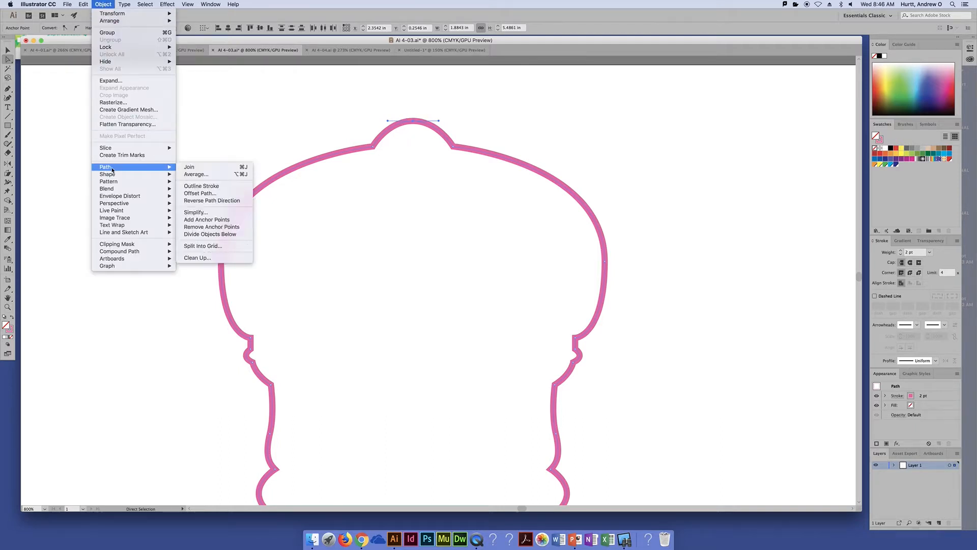
click(198, 175)
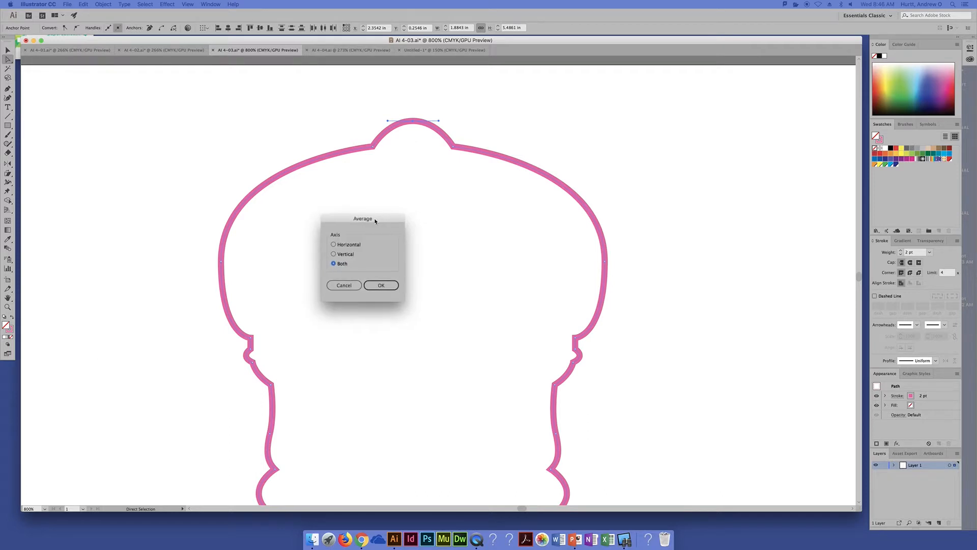
drag(375, 221, 160, 169)
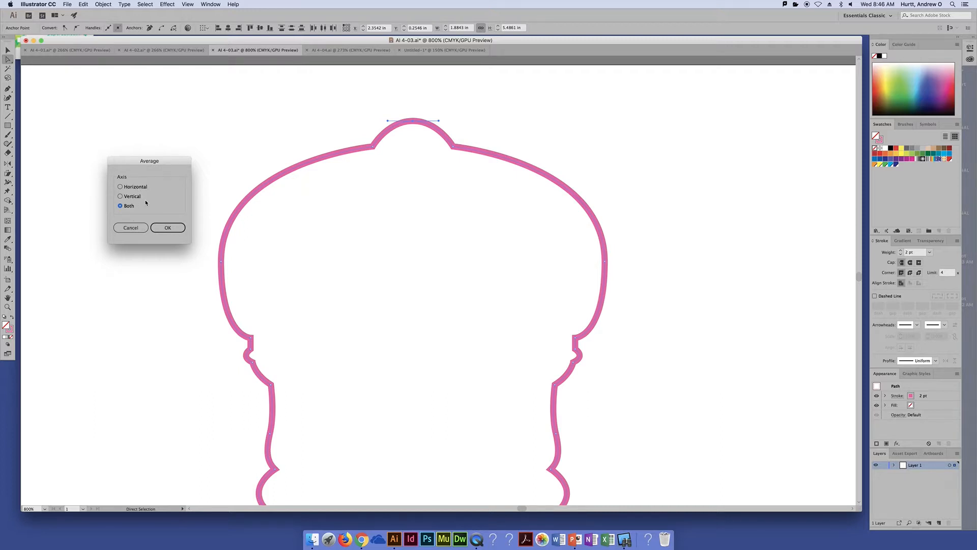
click(162, 229)
click(162, 229)
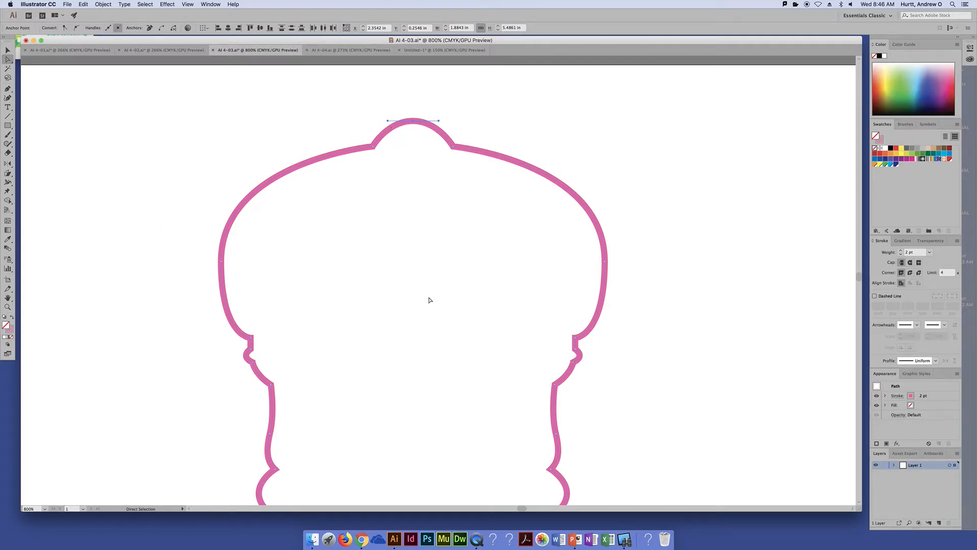
Join the two averaged end points at the top into one continuous path and deselect it
click(103, 4)
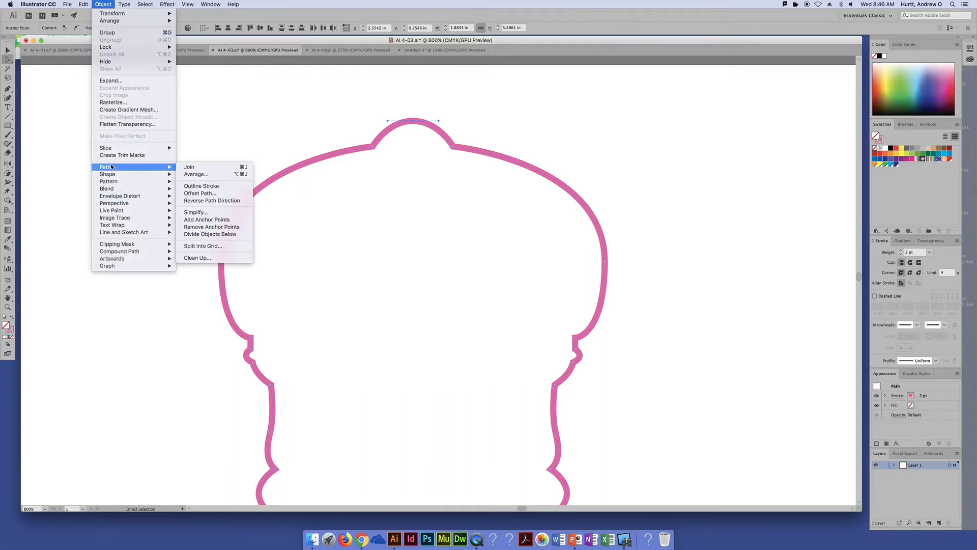
click(214, 167)
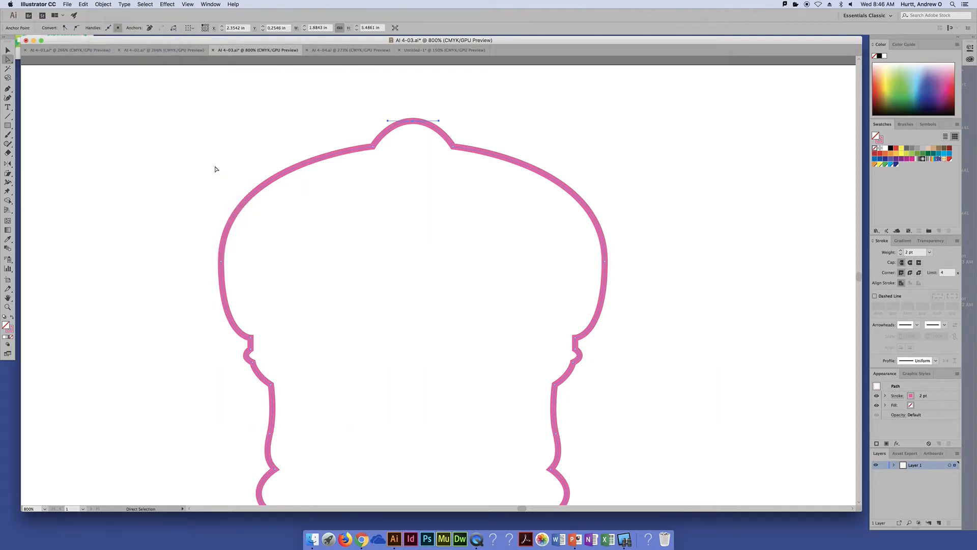
click(84, 100)
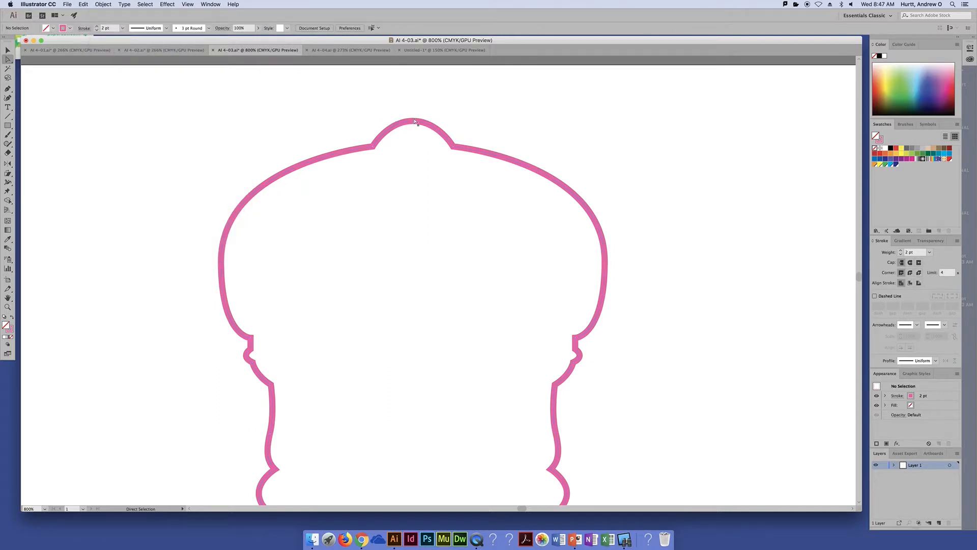
Test the joined top anchor point by pulling it up and to the right, and undo the move
drag(412, 121, 442, 81)
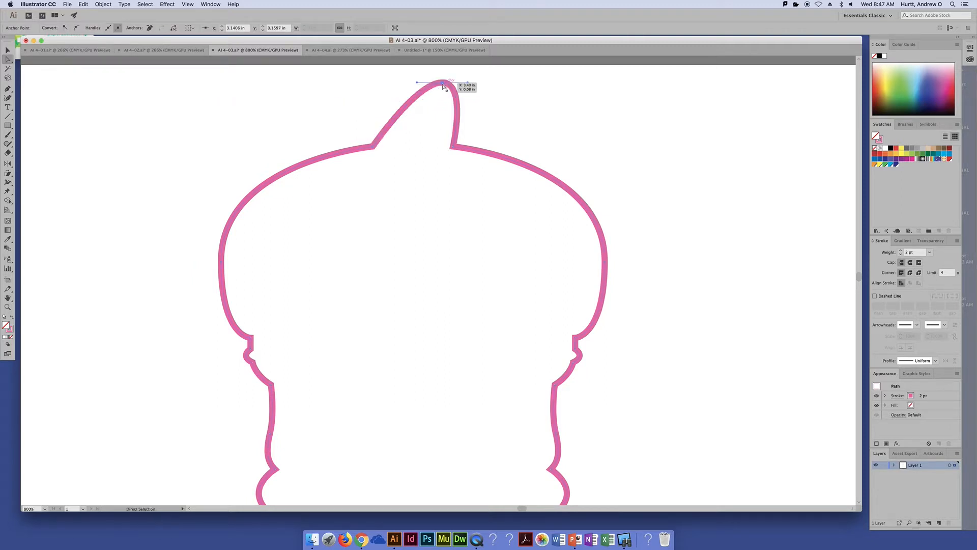
key(v)
key(super+z)
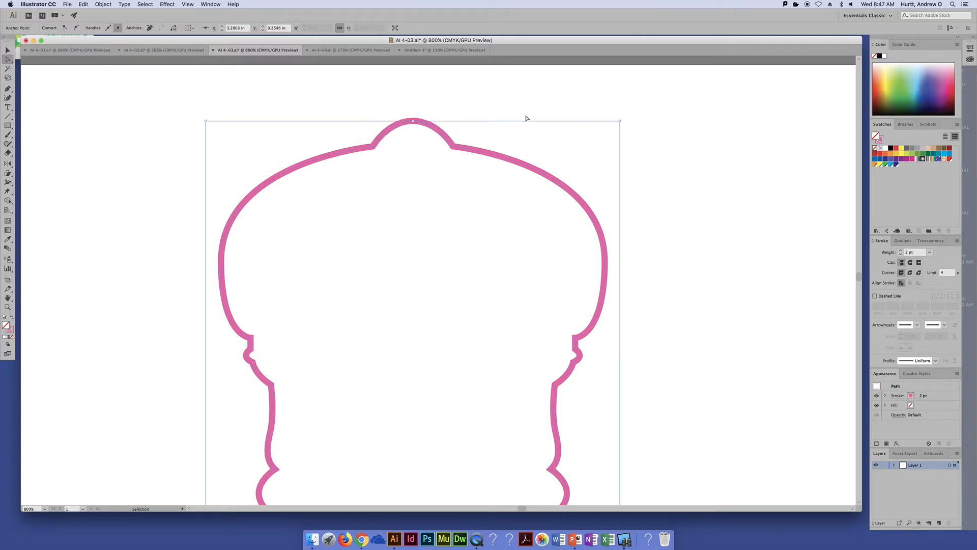
key(a)
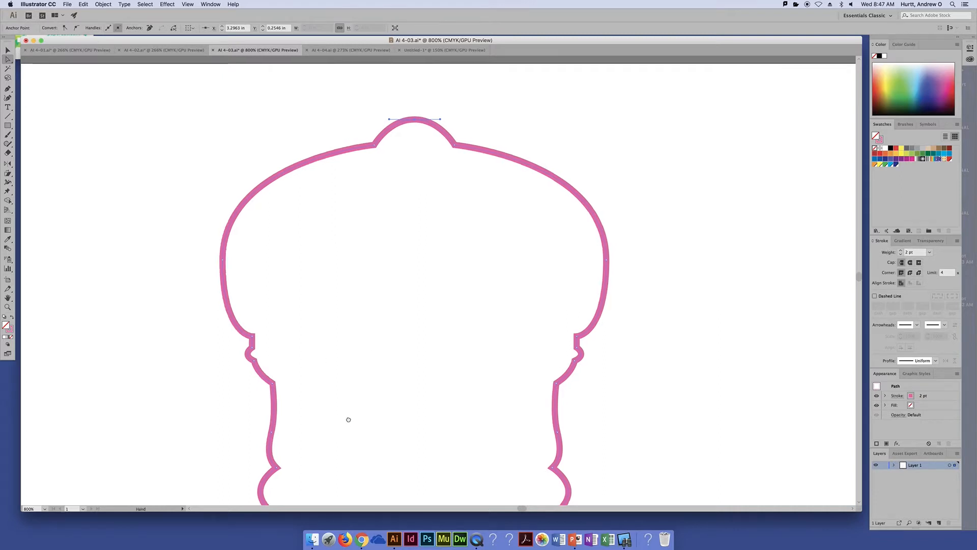
Average the two separated end anchor points at the base of the pink outline on both axes
drag(346, 417, 356, 103)
drag(387, 451, 366, 148)
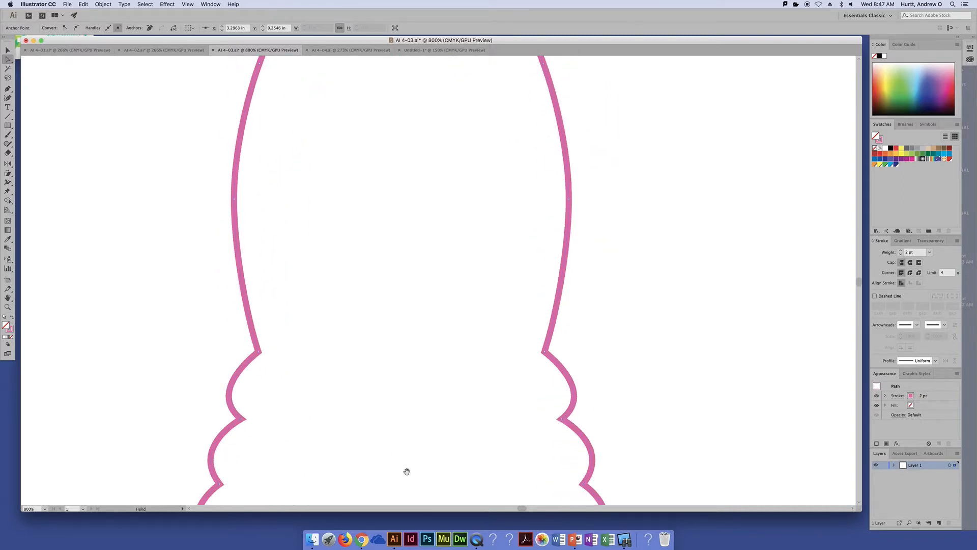
drag(406, 469, 399, 244)
drag(403, 418, 391, 338)
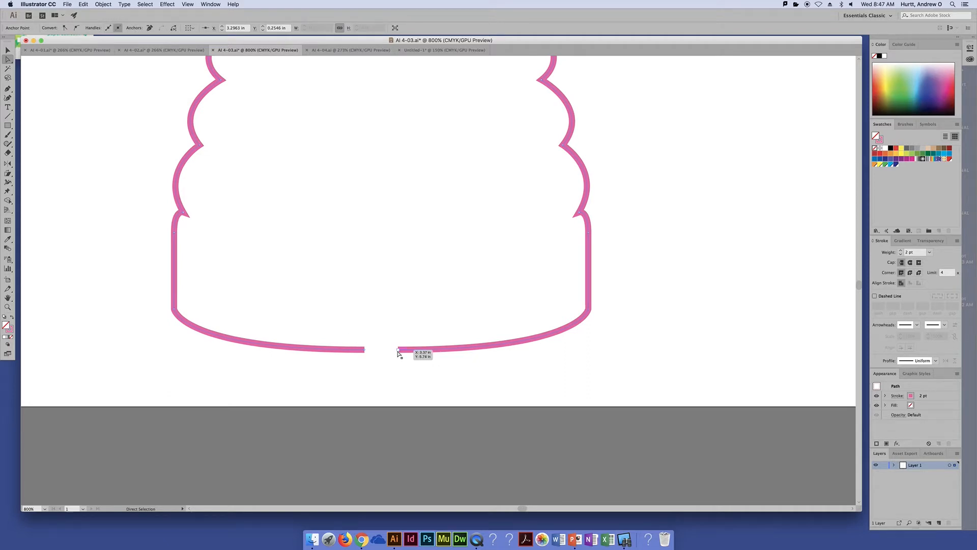
key(super+equal)
drag(411, 460, 406, 264)
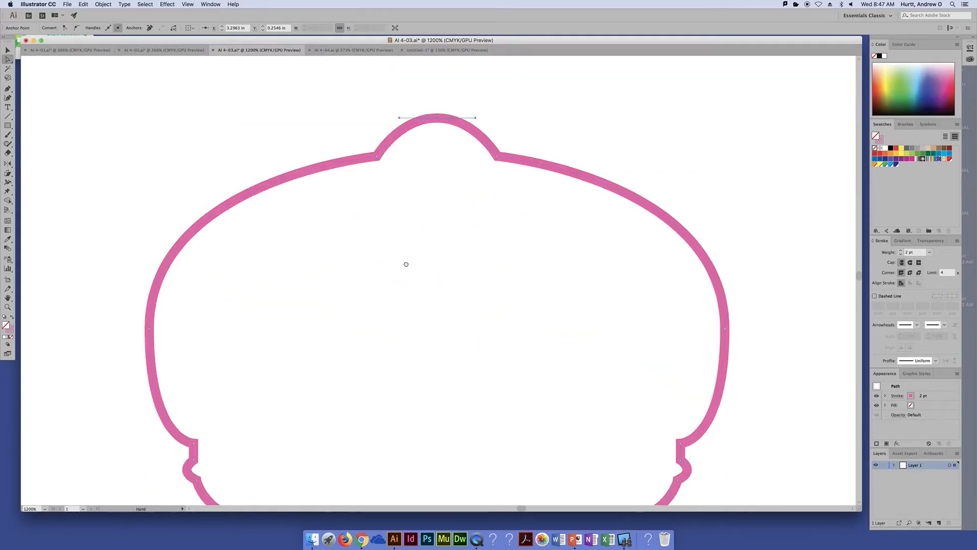
scroll(407, 264, down, 10)
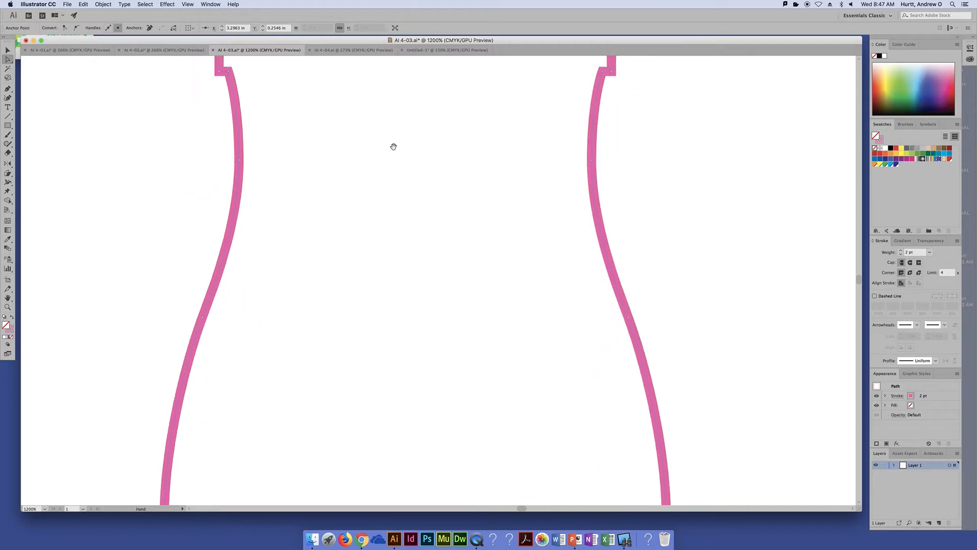
scroll(393, 147, down, 15)
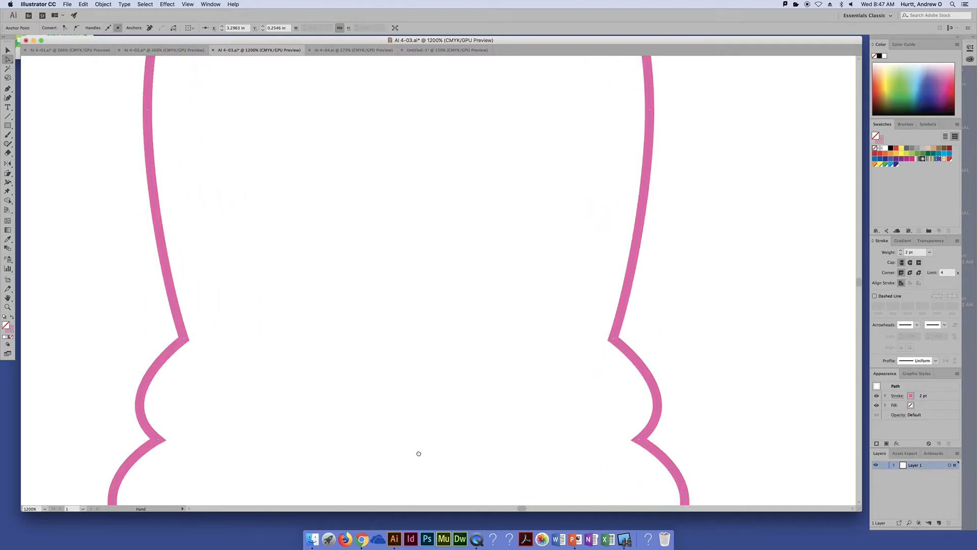
scroll(418, 453, down, 15)
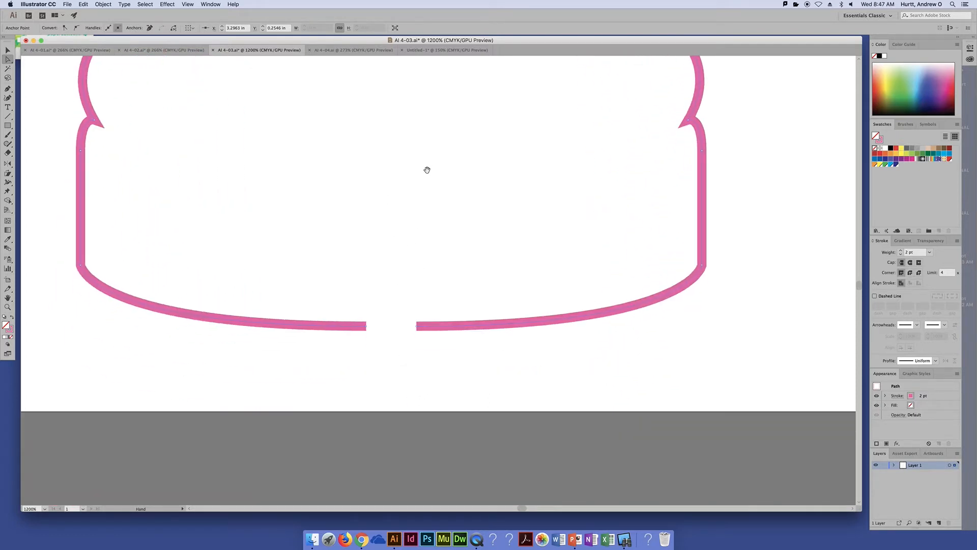
scroll(409, 378, down, 2)
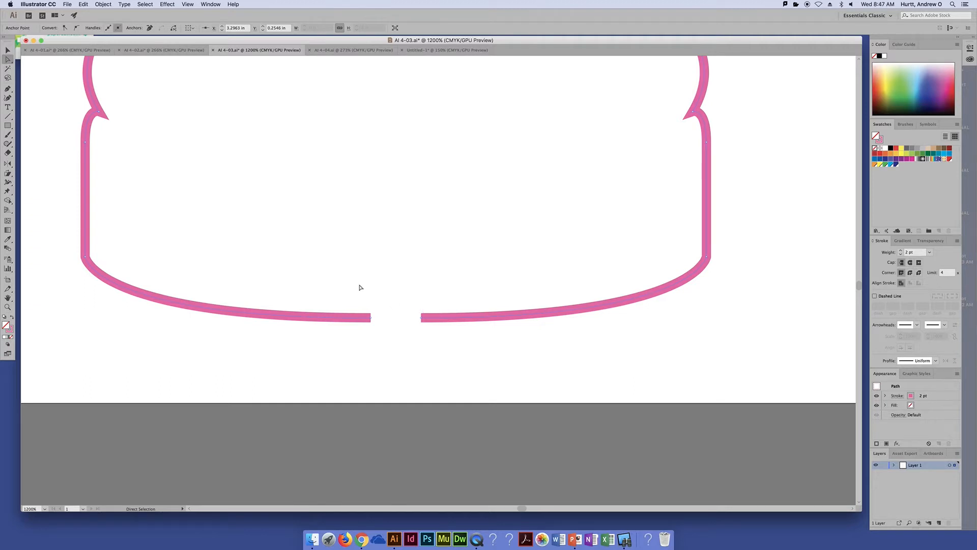
drag(349, 288, 437, 343)
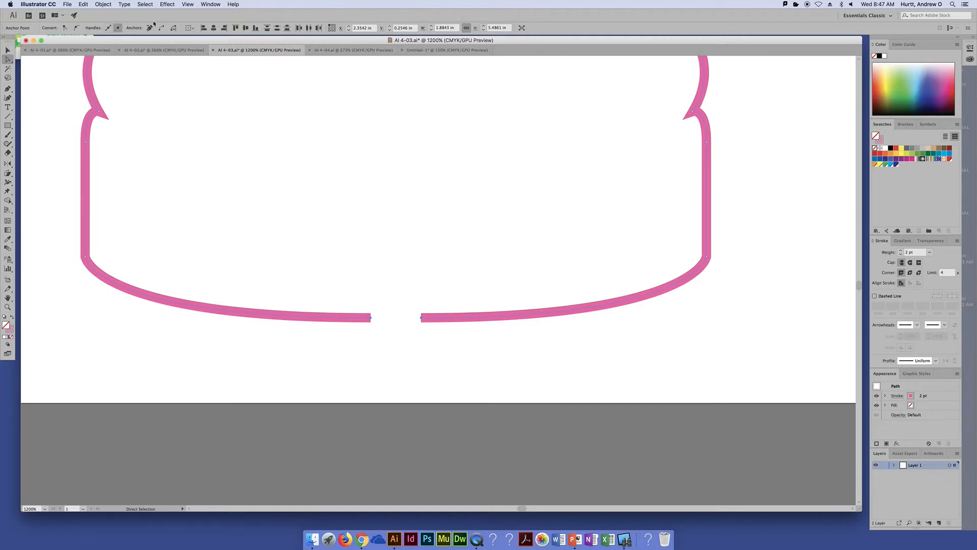
click(102, 4)
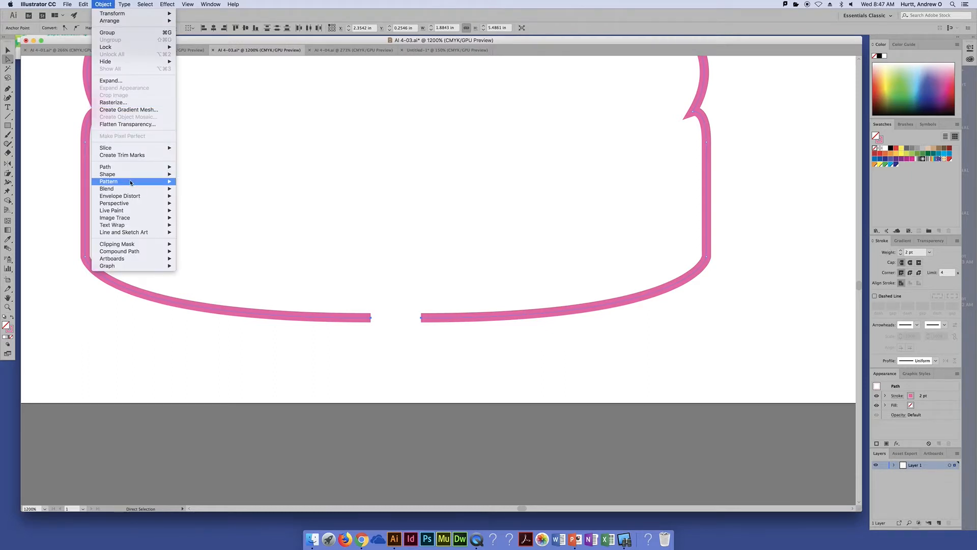
mouse_move(148, 167)
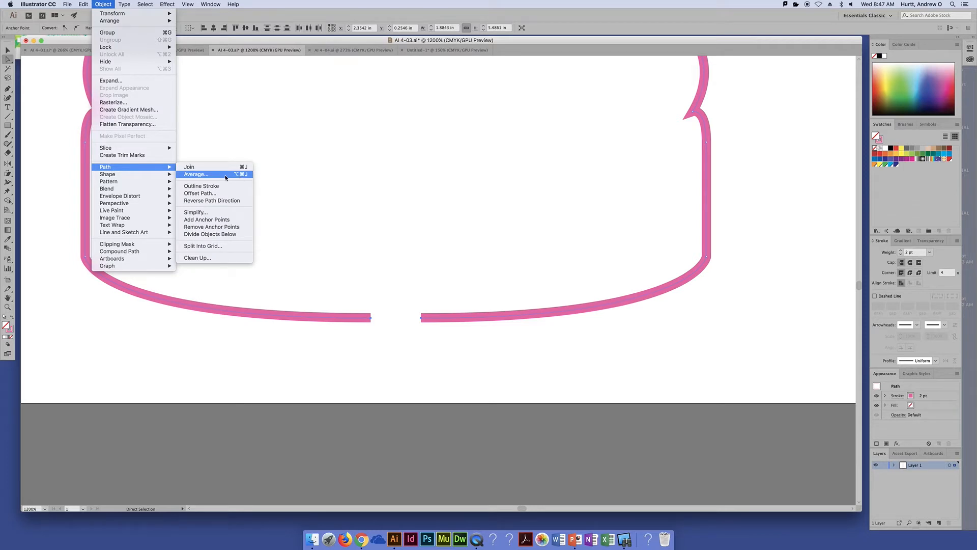
click(199, 178)
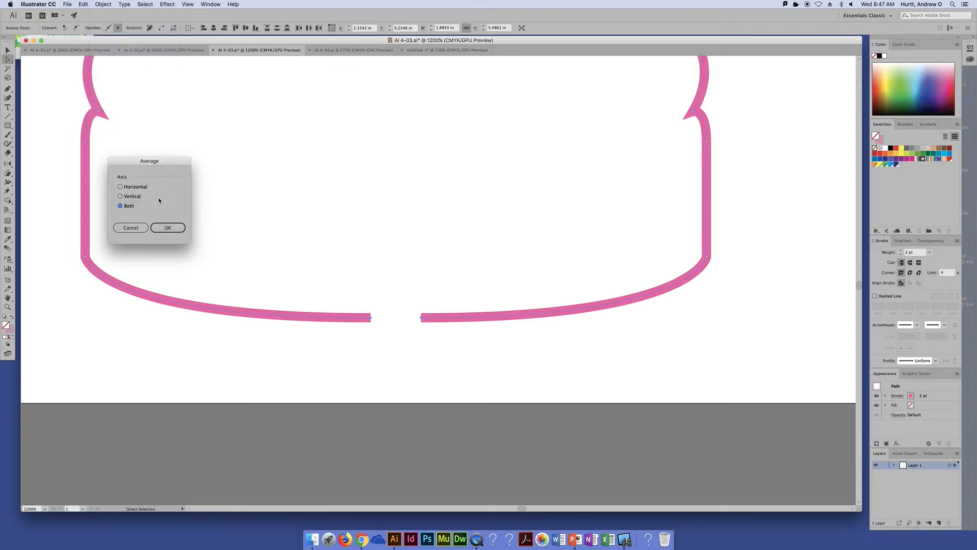
click(169, 229)
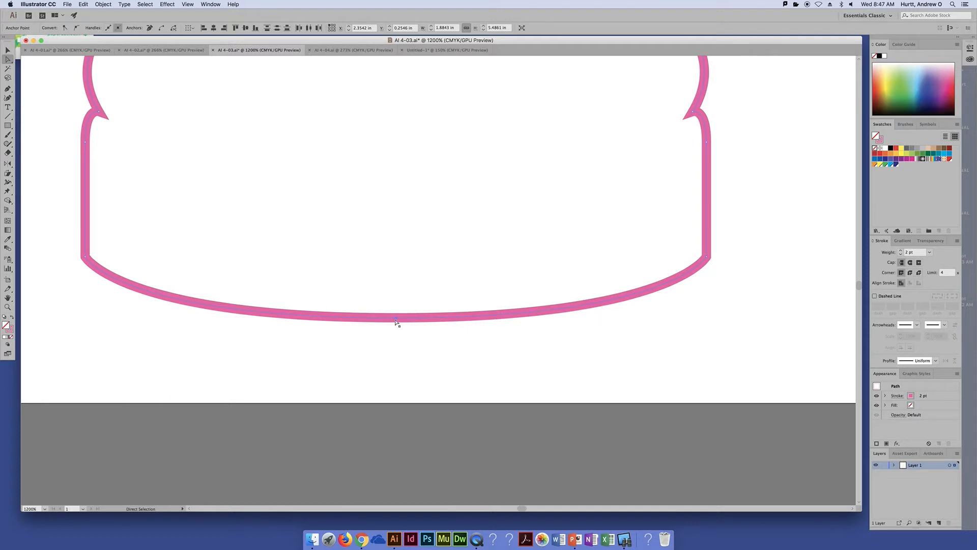
Undo the averaging of the end points at the base of the outline and reapply it
key(v)
key(super+z)
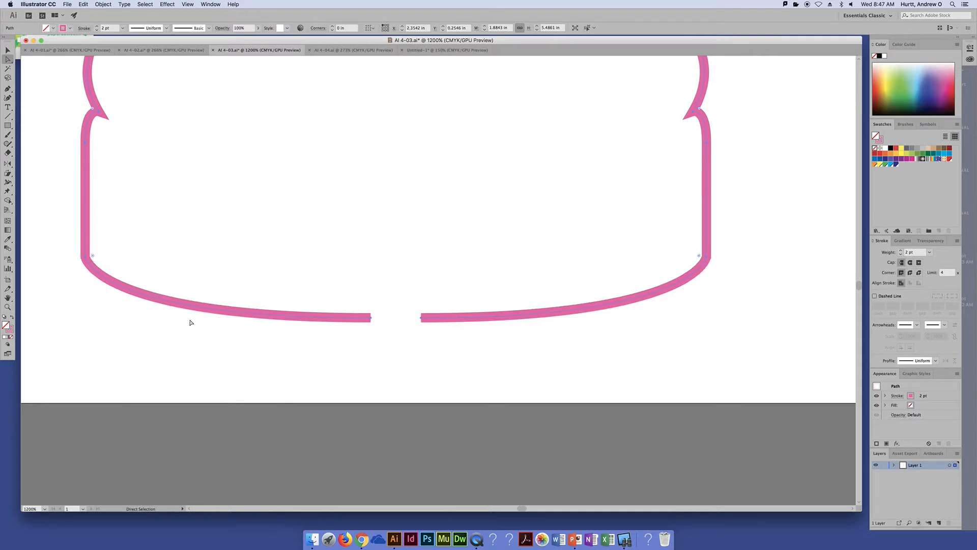
key(super+j)
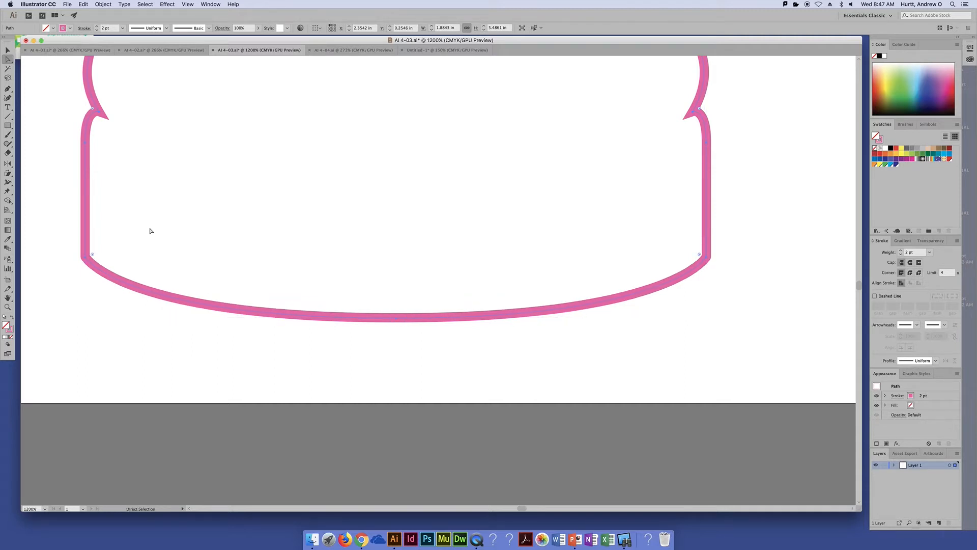
Join the two averaged end points at the base so the pink outline becomes one closed path
click(104, 5)
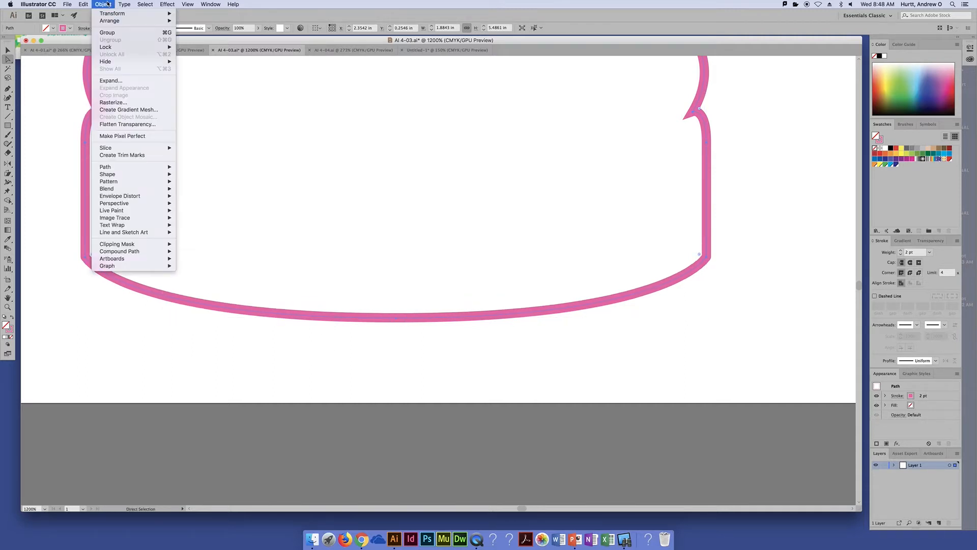
mouse_move(126, 169)
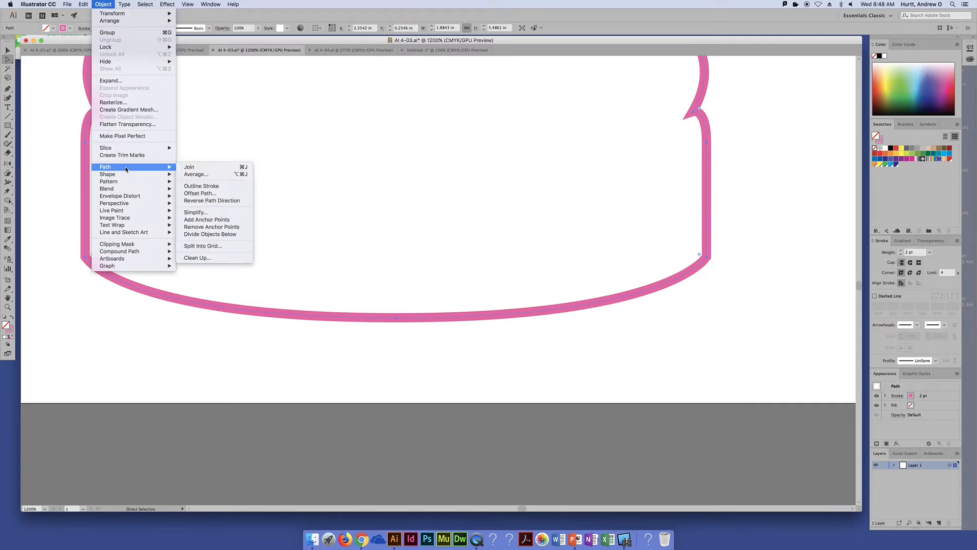
click(191, 167)
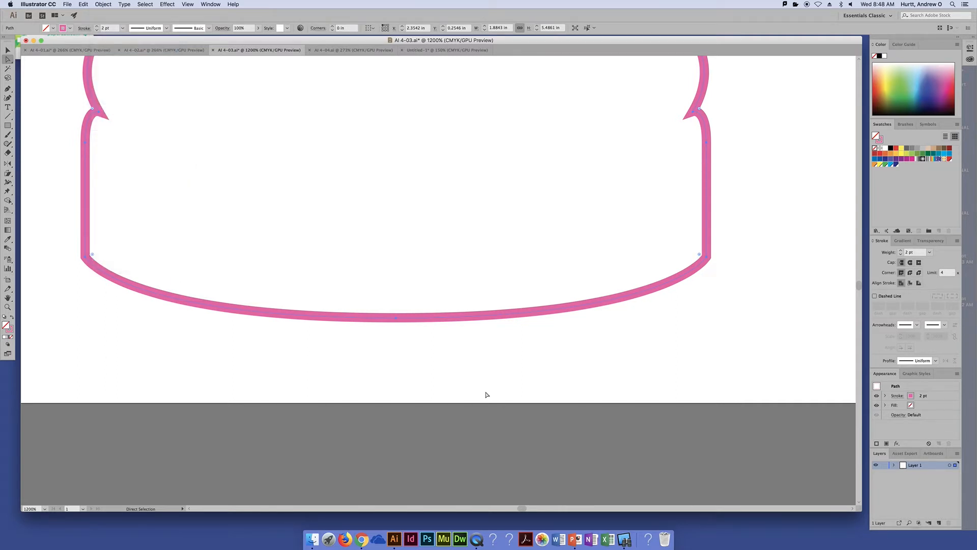
Test the joined anchor point at the base by pulling it down and slightly to the right, and undo the move
click(411, 346)
drag(404, 321, 418, 352)
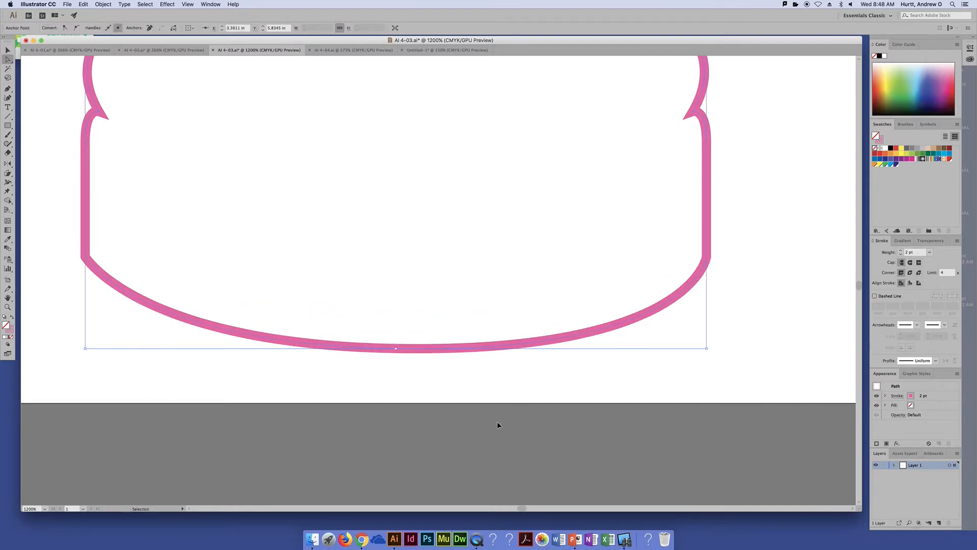
key(super+z)
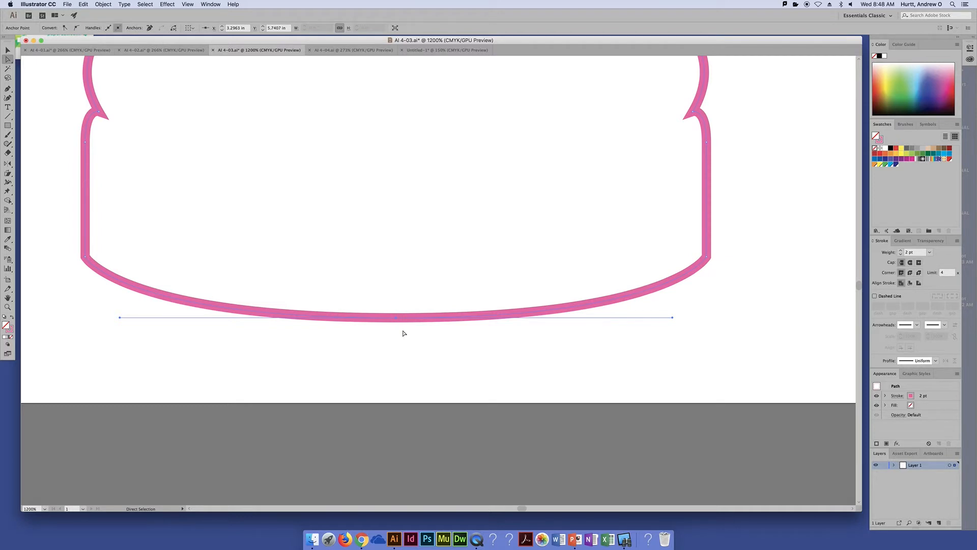
Test the closed outline by moving the whole shape to the left side of the artboard, undo the move, and deselect it
key(super+0)
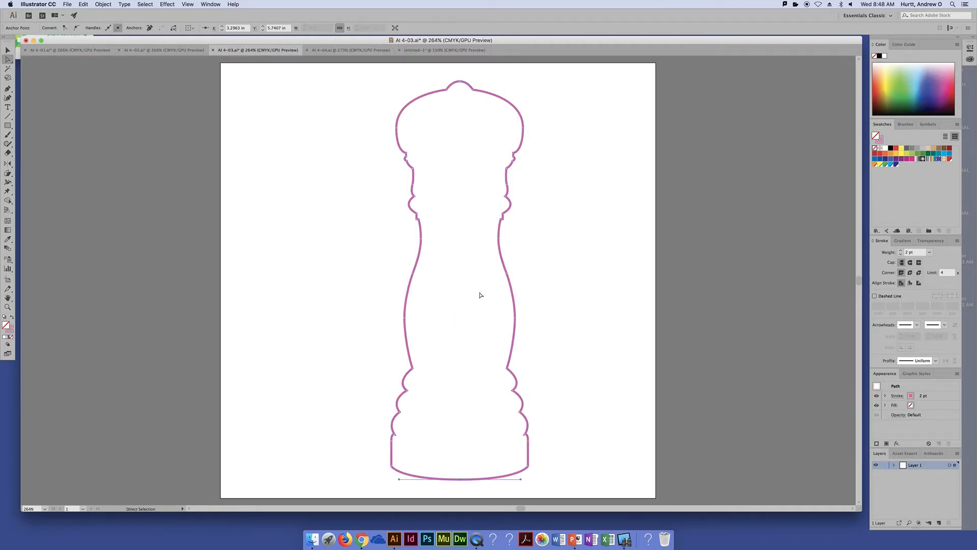
click(533, 200)
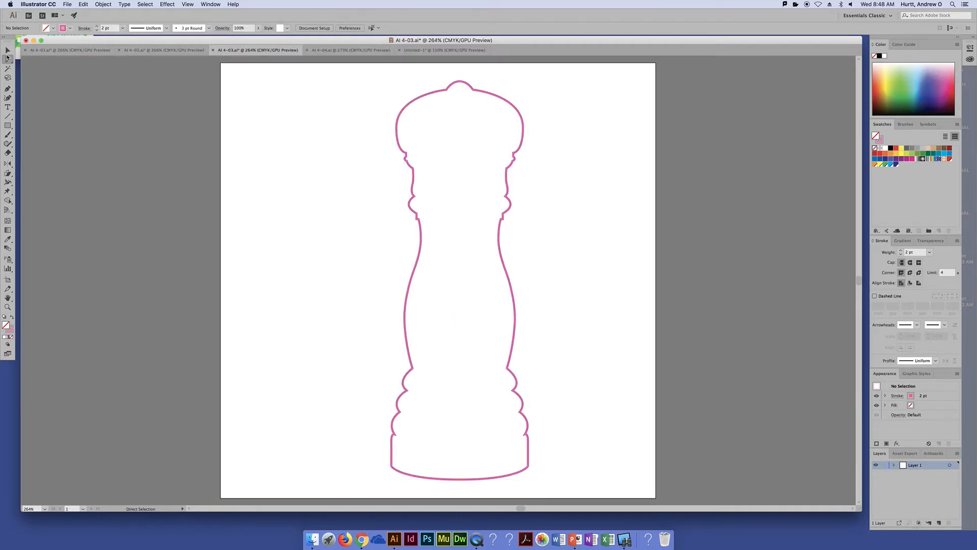
click(8, 50)
drag(499, 98, 328, 118)
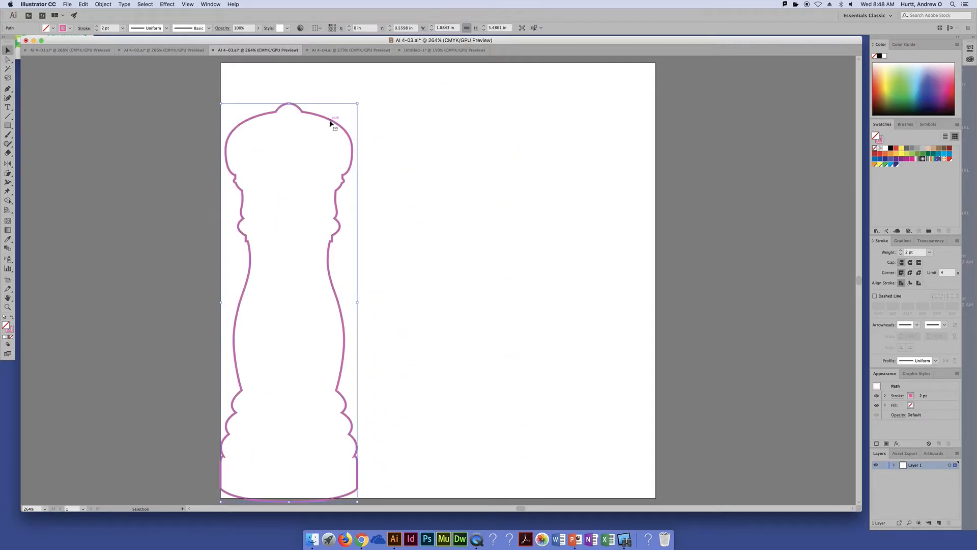
key(super+z)
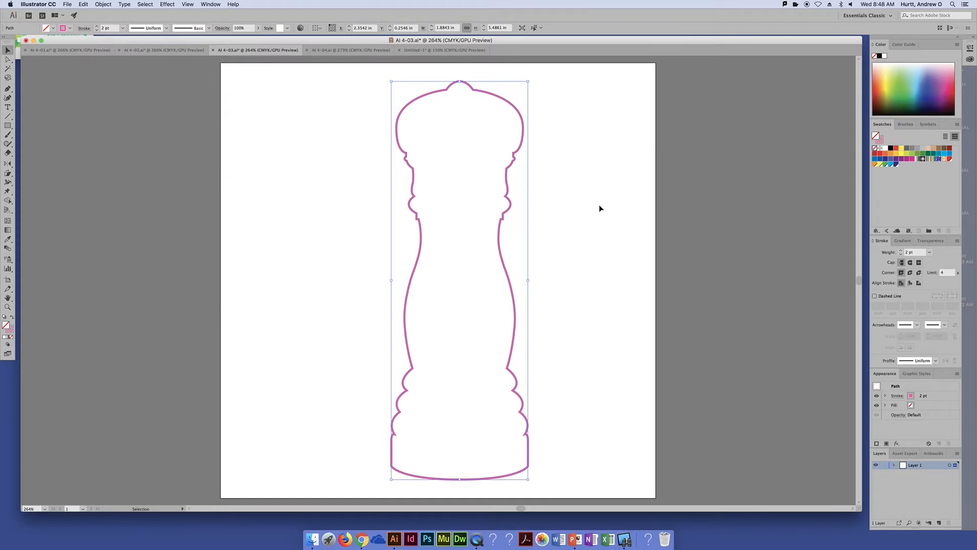
click(600, 208)
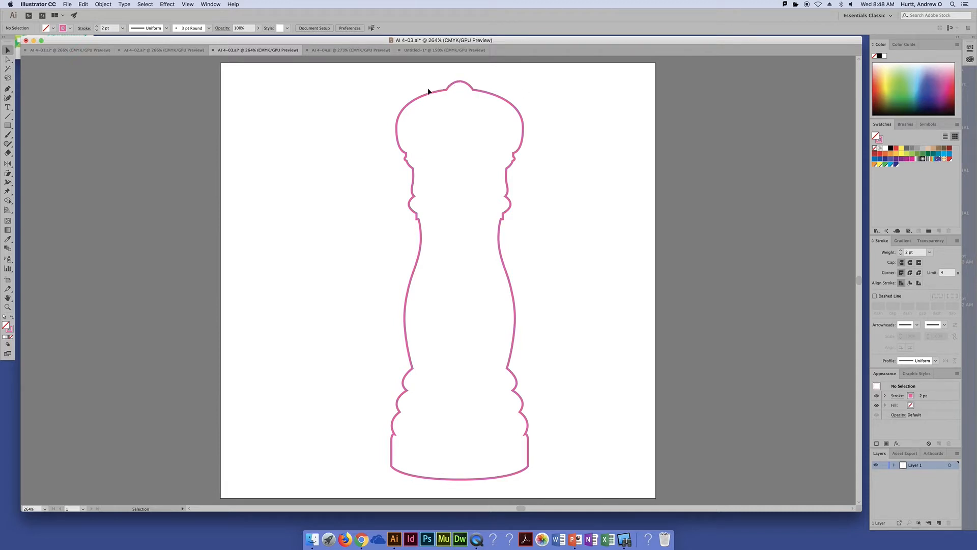
Swap the closed shape's fill and stroke so it has no stroke, and set its fill to yellow
key(super+a)
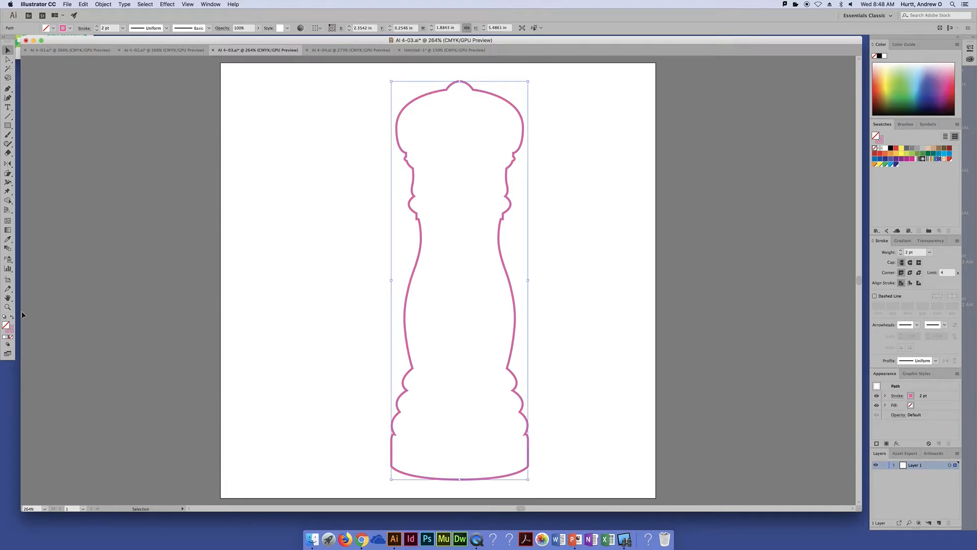
click(11, 317)
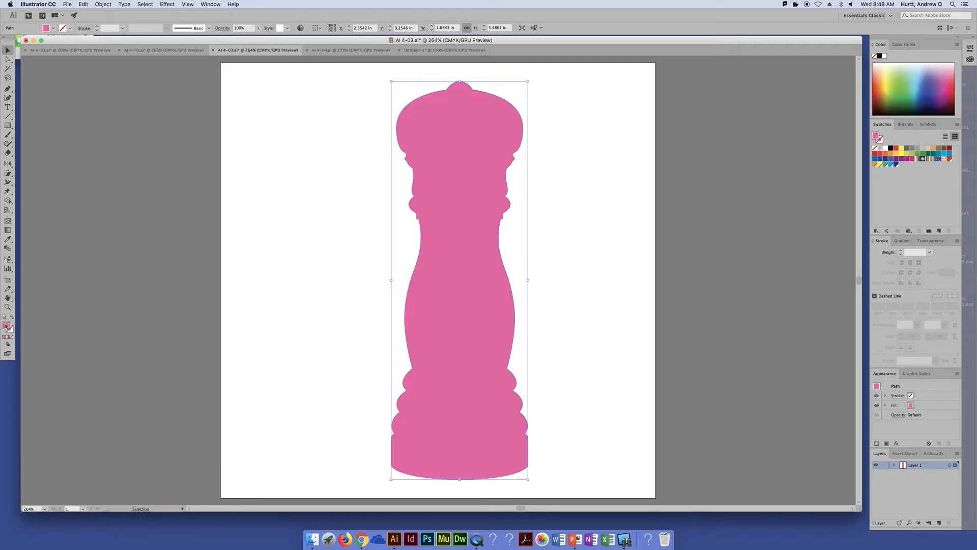
click(901, 148)
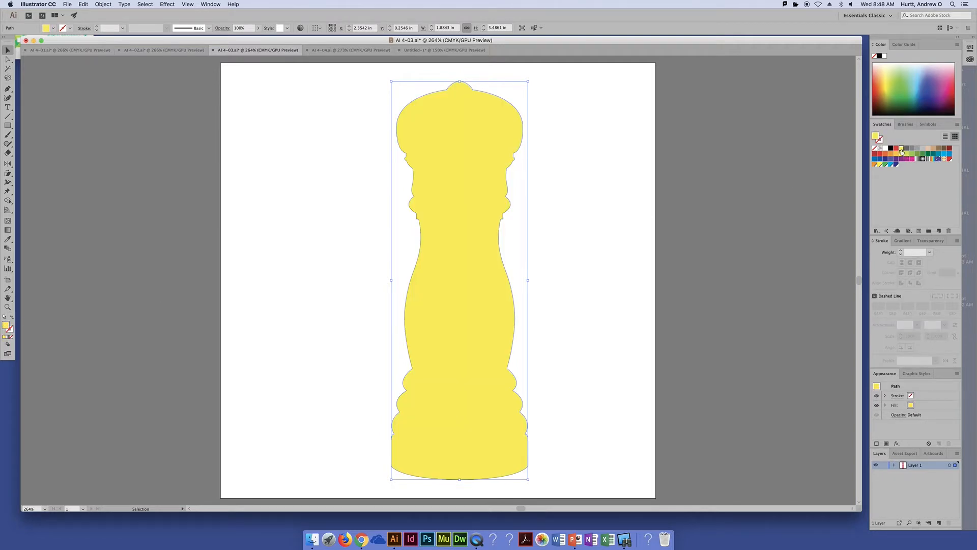
click(639, 192)
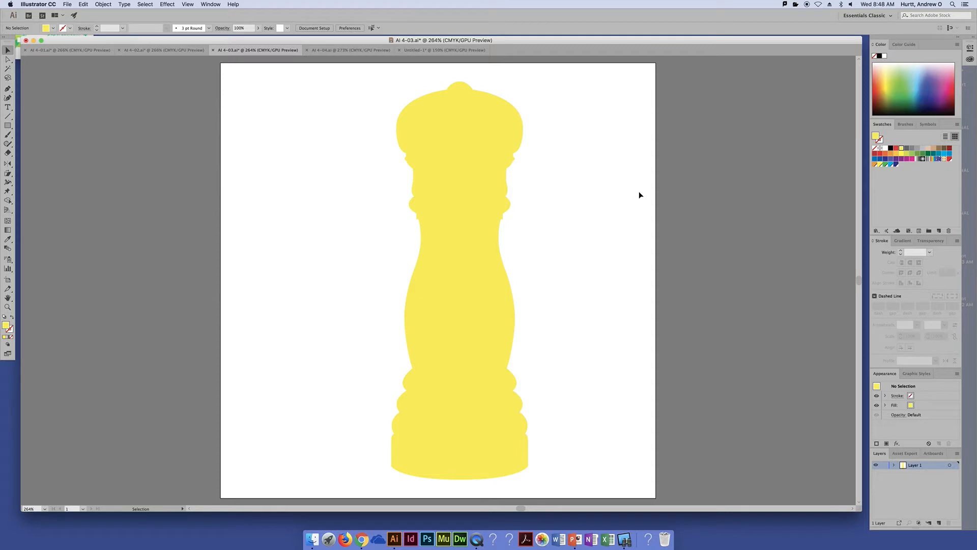
Change the closed shape's fill to the medium grey swatch and deselect it
click(489, 269)
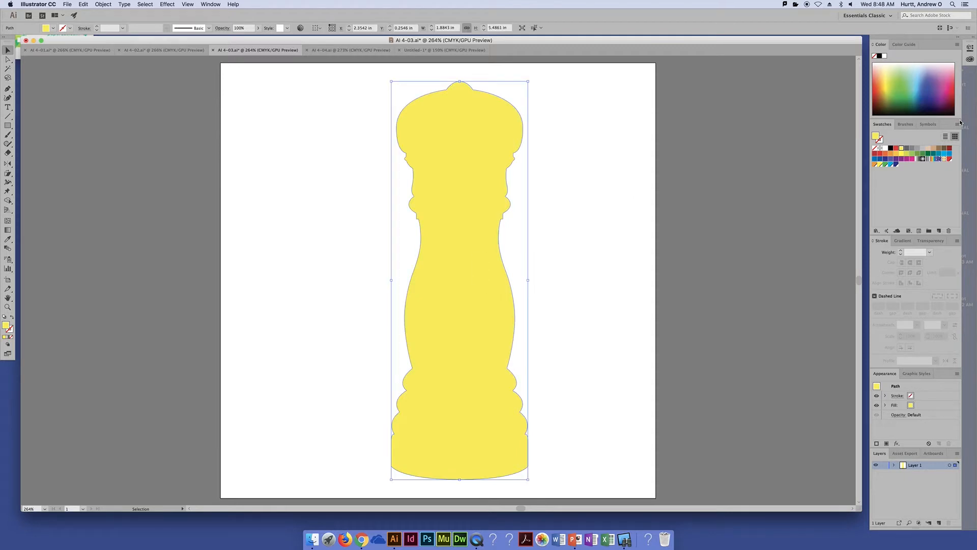
click(913, 148)
click(563, 186)
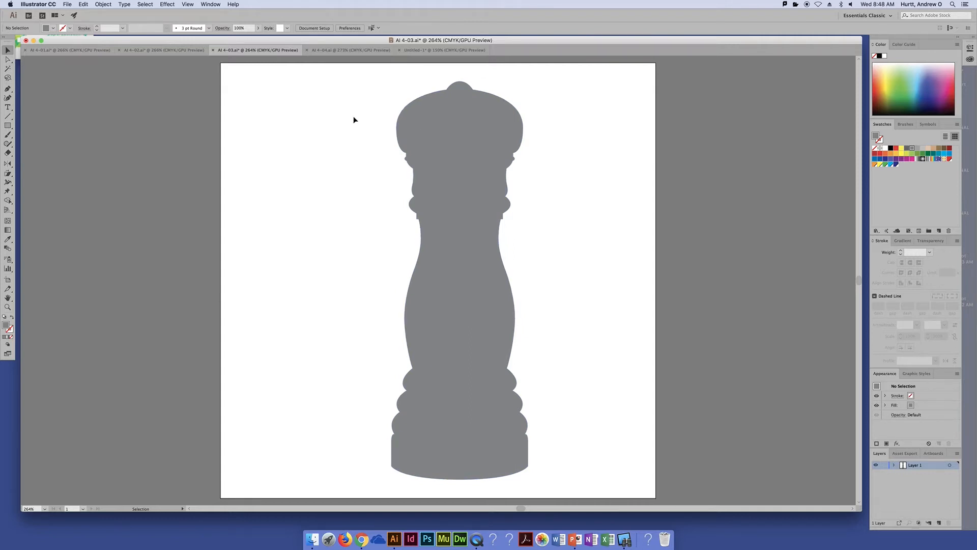
Switch to the AI 4-04.ai document, select the whole perspective artwork, and activate Free Transform in Perspective Distort mode
click(362, 51)
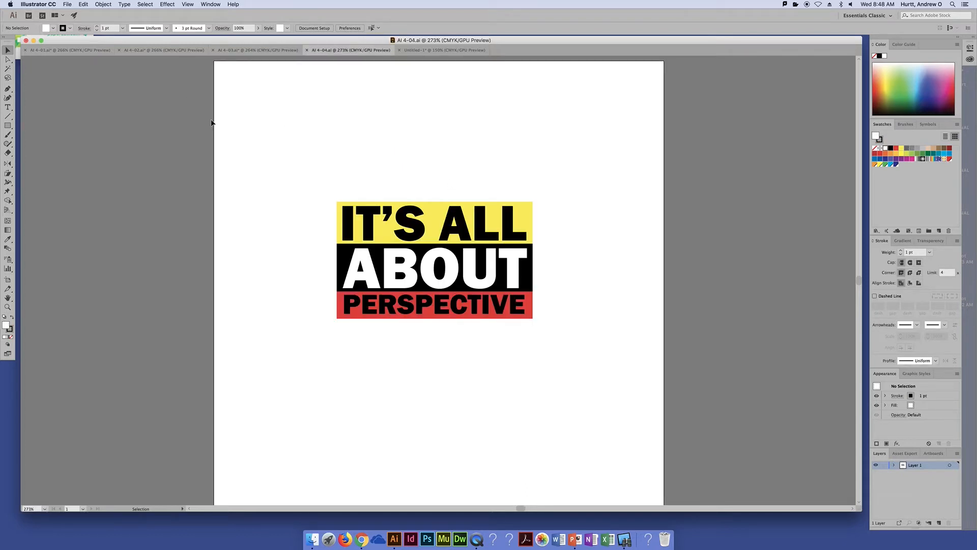
click(420, 232)
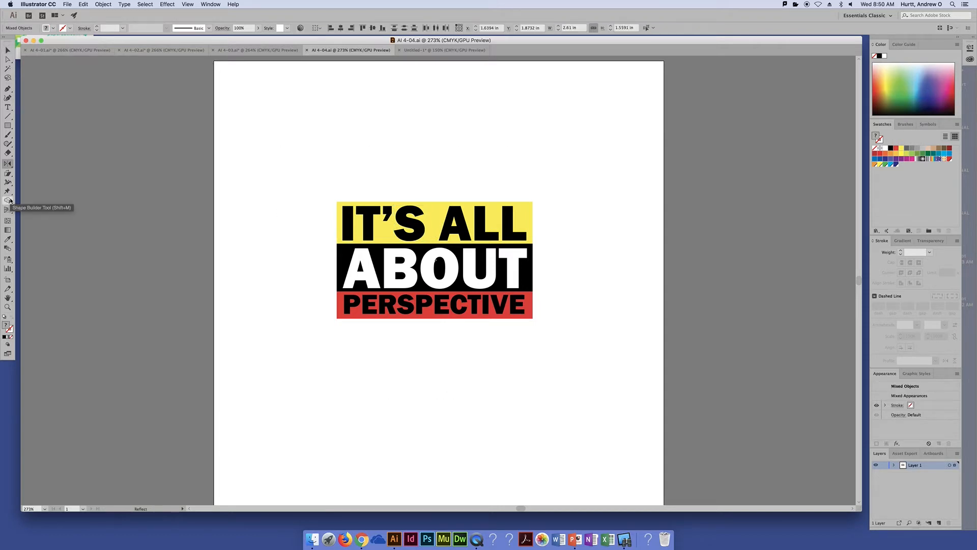
click(9, 201)
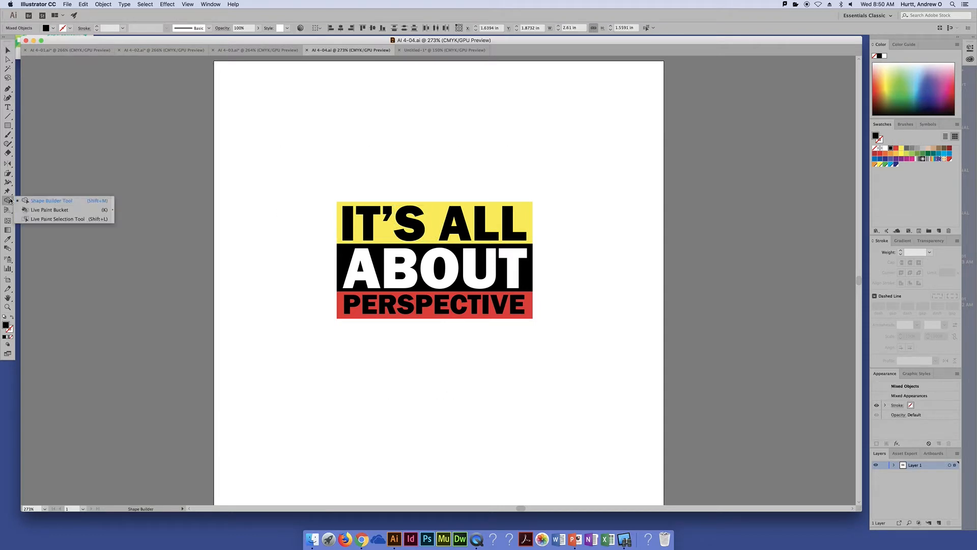
click(9, 192)
click(9, 192)
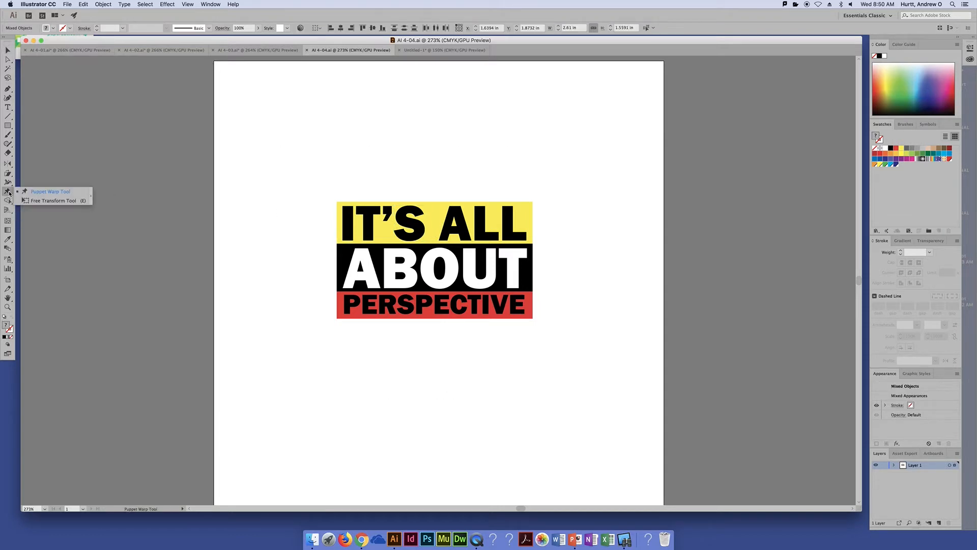
click(57, 201)
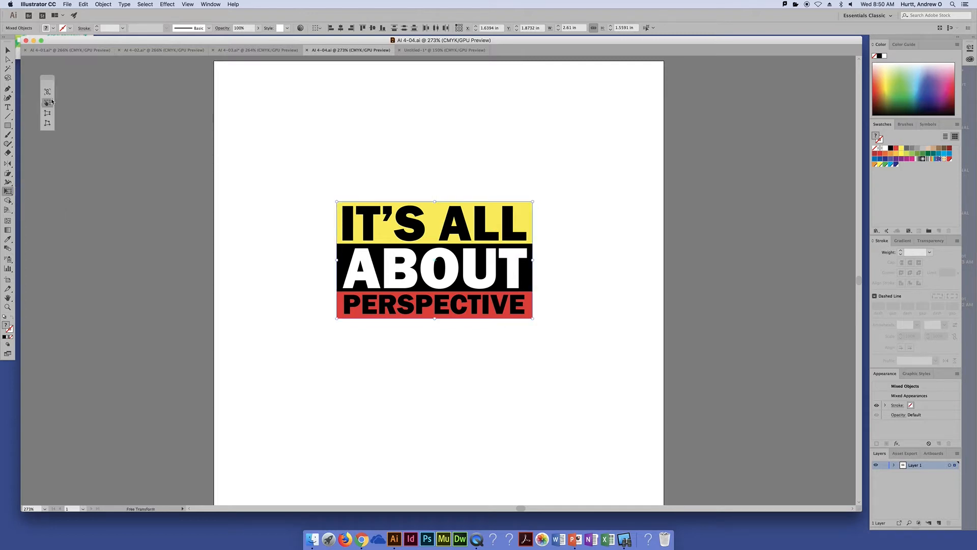
drag(48, 80, 147, 115)
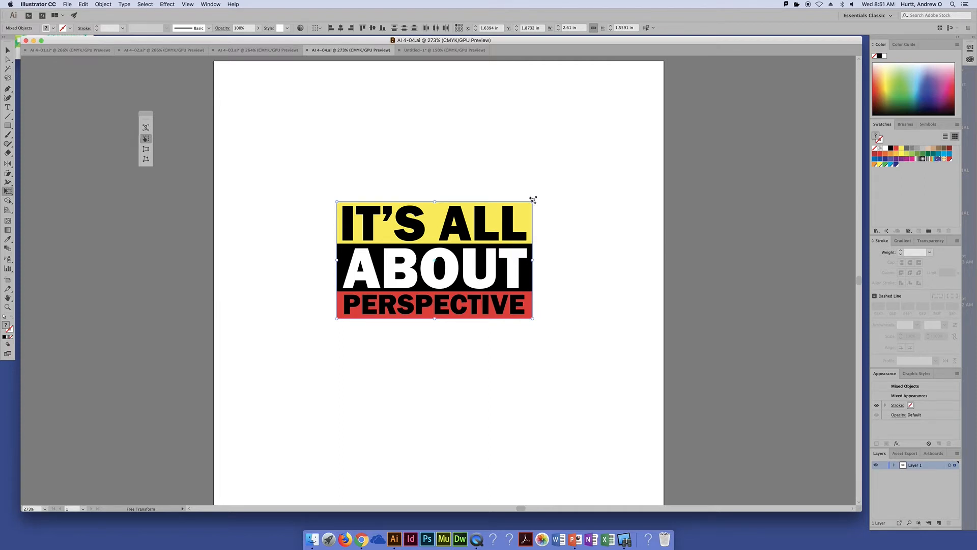
click(146, 149)
Try several perspective distortions on the artwork by pulling its upper corners and lower-left corner inward and outward
drag(533, 202, 533, 234)
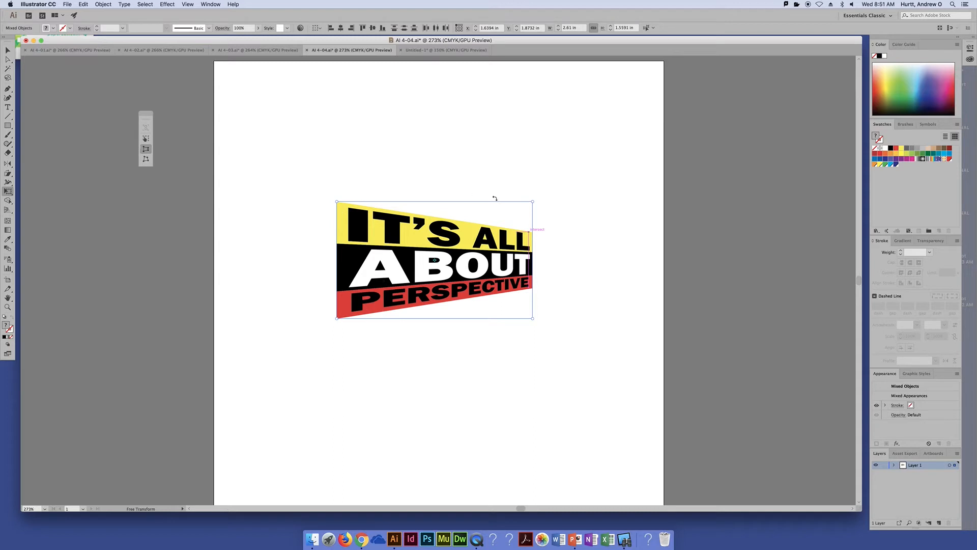
drag(533, 201, 469, 186)
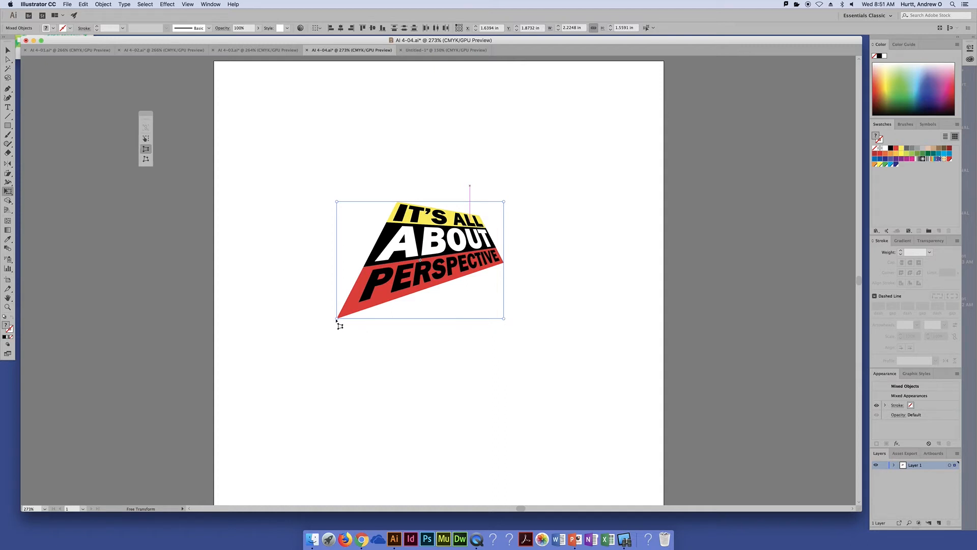
drag(337, 318, 399, 309)
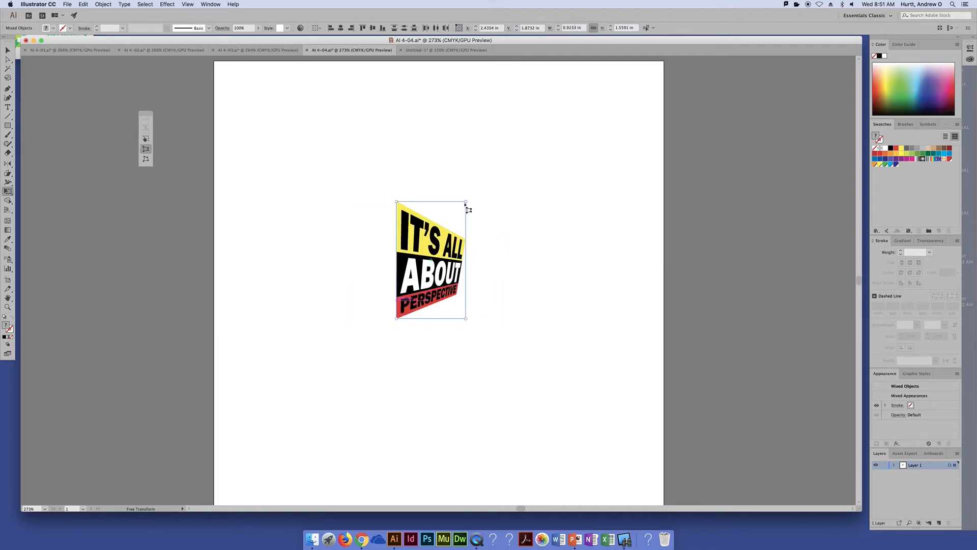
drag(465, 203, 576, 97)
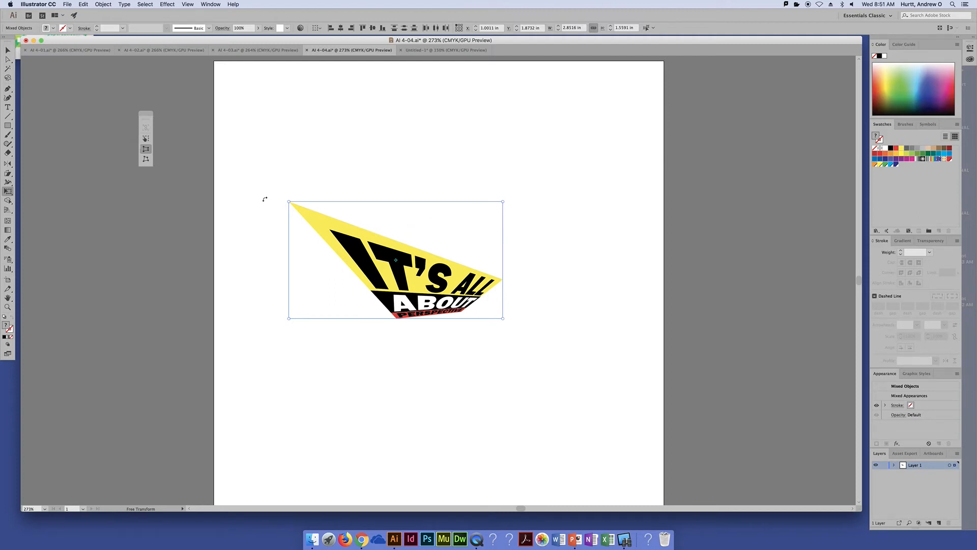
drag(289, 203, 365, 177)
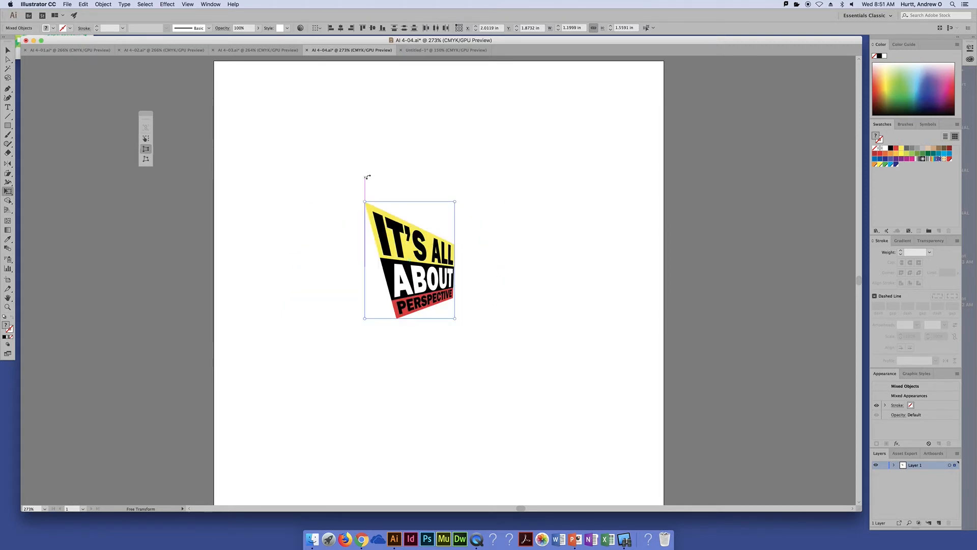
Try moving the distorted artwork, stretching it taller, and skewing its perspective further from the upper-right and lower-right corners
drag(416, 265, 365, 213)
key(super+z)
drag(367, 260, 362, 331)
drag(442, 215, 426, 266)
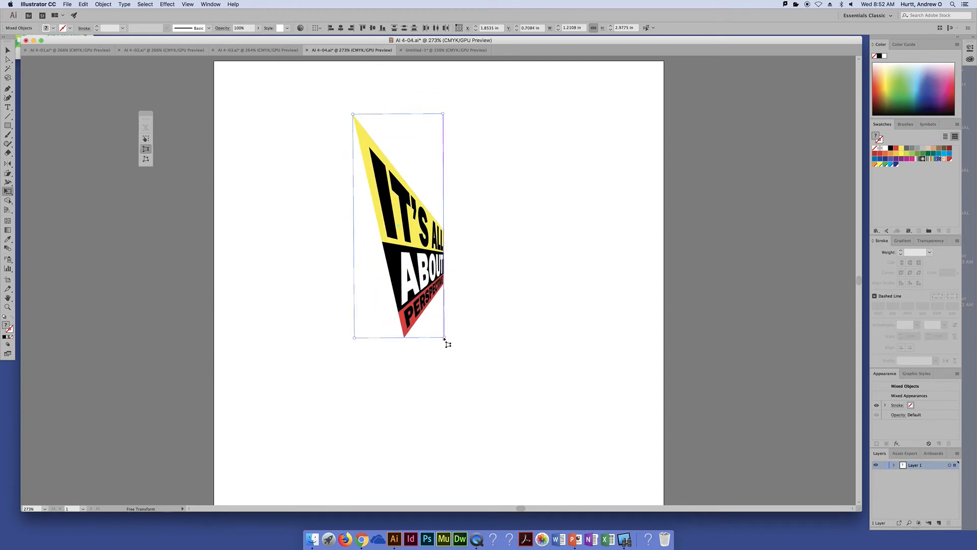
drag(445, 338, 394, 489)
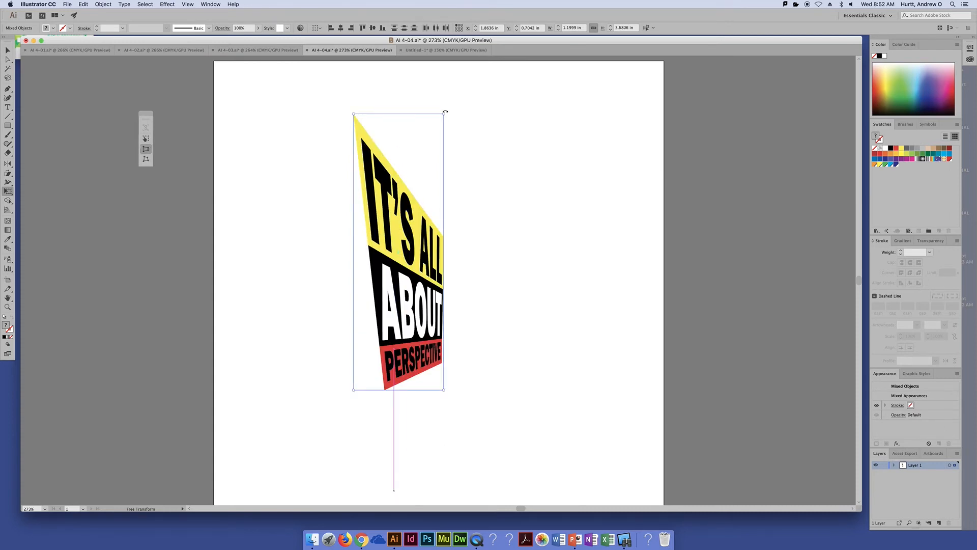
mouse_move(445, 115)
mouse_down()
mouse_move(503, 122)
mouse_move(435, 110)
mouse_up()
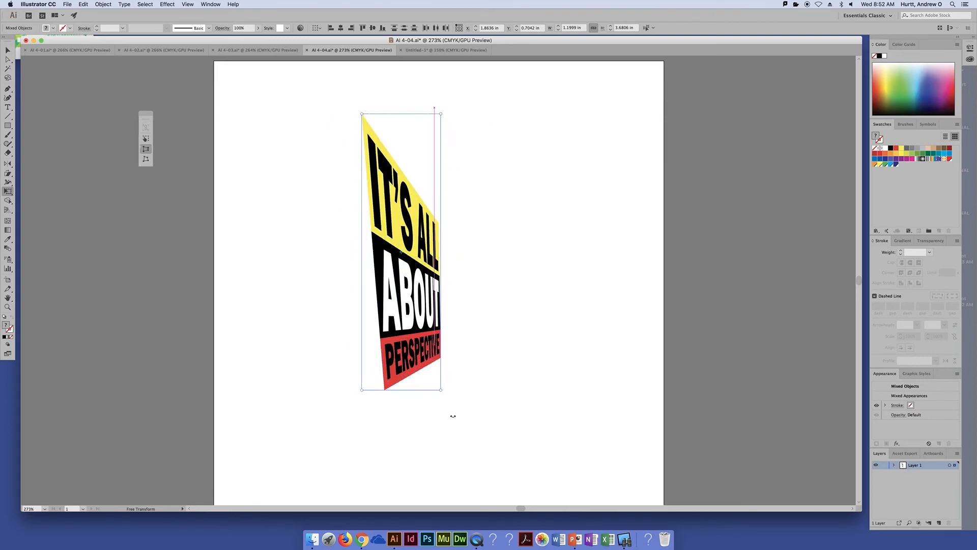
drag(444, 394, 517, 410)
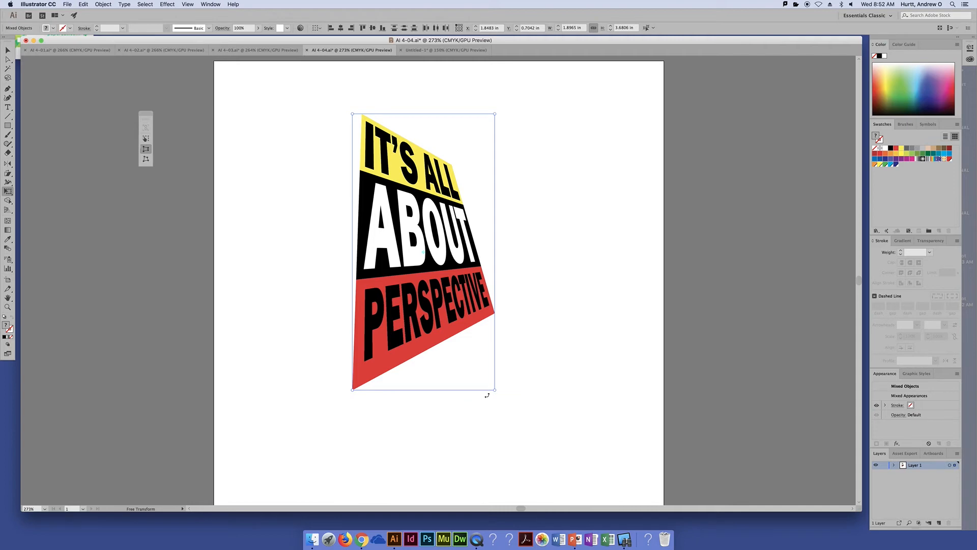
drag(496, 392, 471, 324)
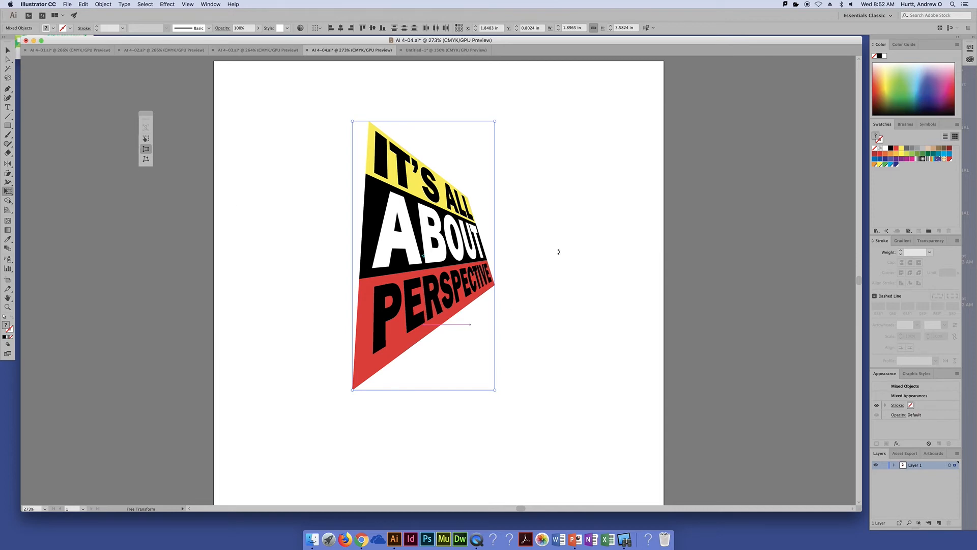
Undo all the perspective distortions back to the flat rectangular artwork
key(super+z)
key(super+z)
key(super+z)
key(super+z)
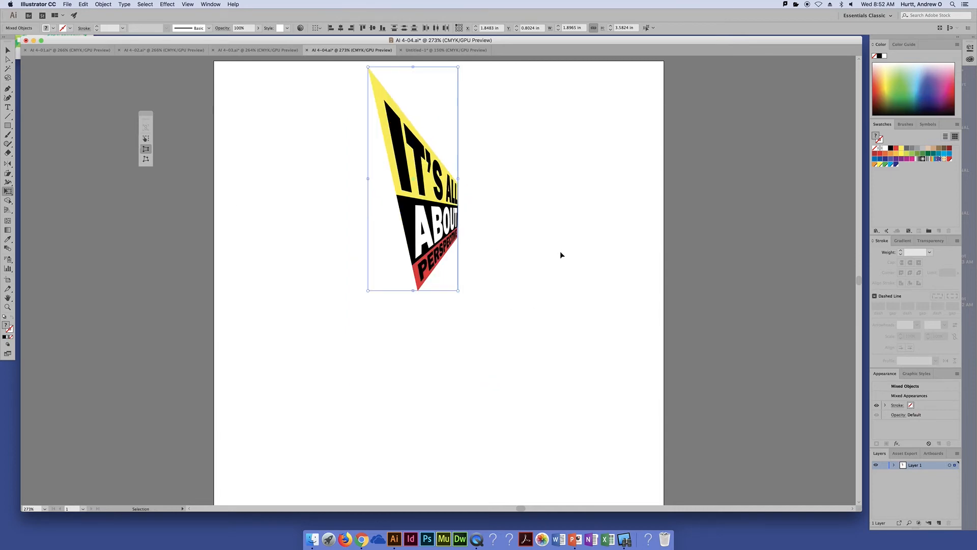
key(super+z)
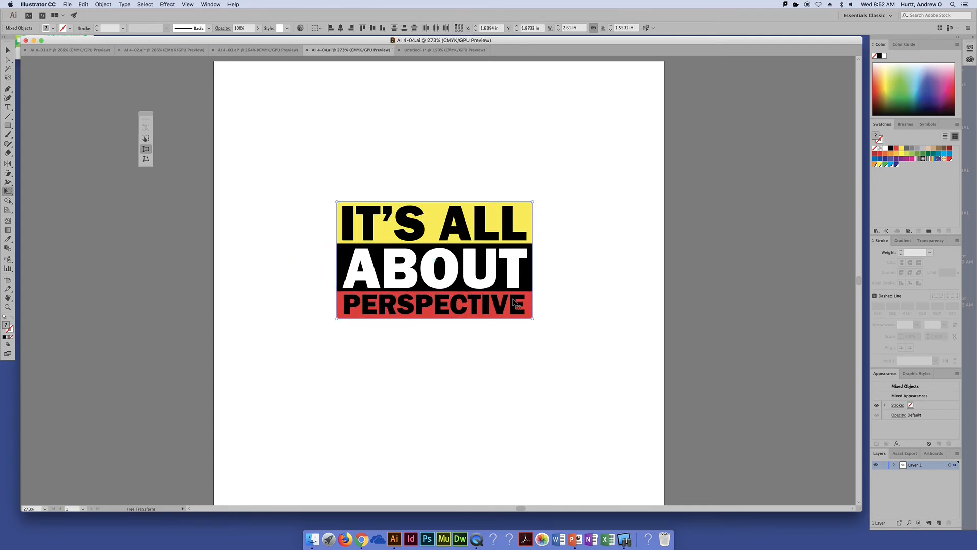
Stretch the artwork's left edge in perspective to about 4.4 in tall, and move the artwork toward the artboard's left side
click(533, 203)
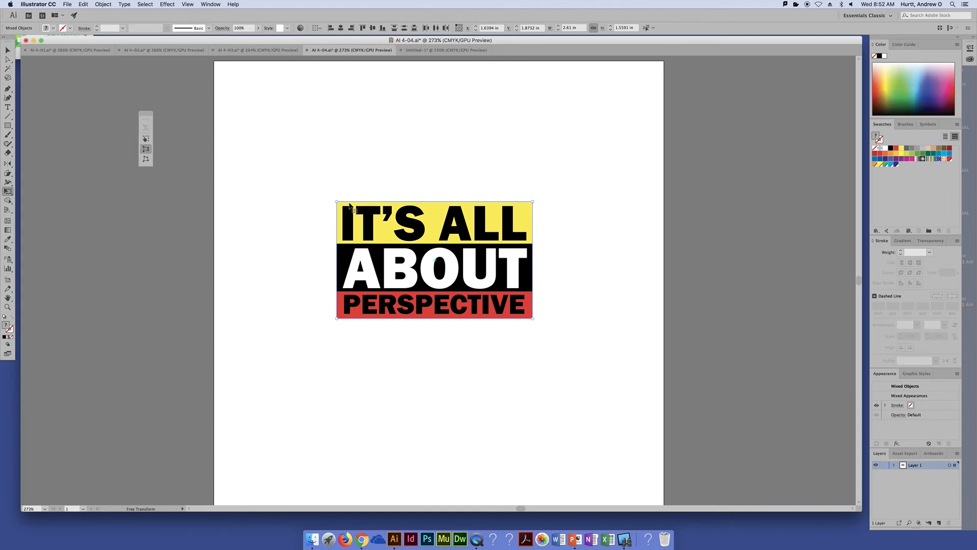
drag(336, 202, 317, 95)
drag(457, 261, 374, 260)
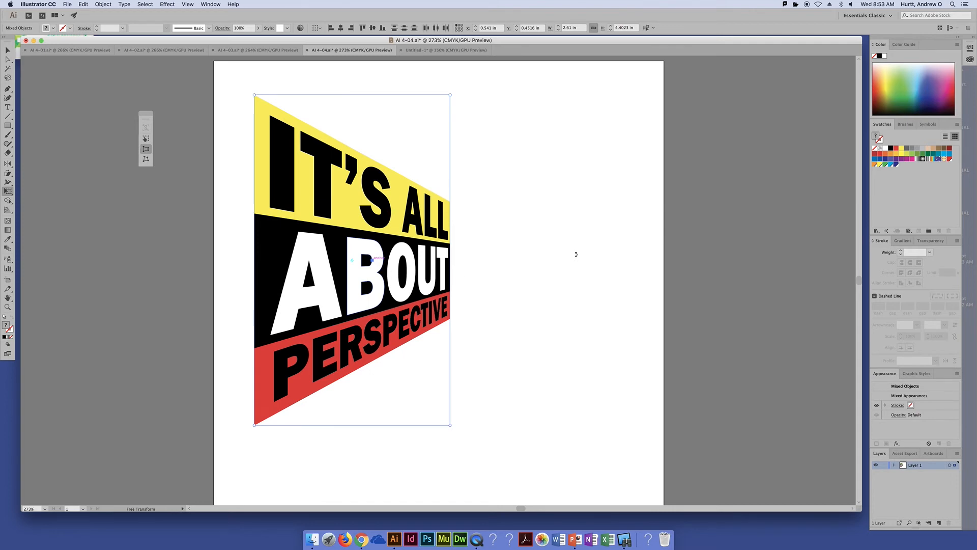
Deselect the distorted artwork and try moving the letter T on its own
click(8, 49)
click(61, 102)
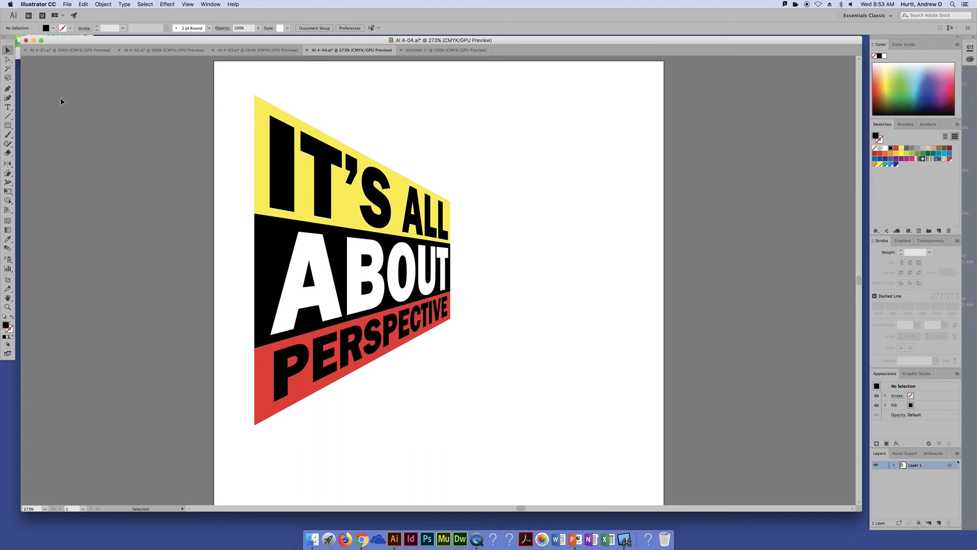
click(313, 188)
click(526, 151)
Reselect the whole artwork, shorten its right edge further with Perspective Distort to deepen the perspective, and deselect it
drag(227, 77, 516, 478)
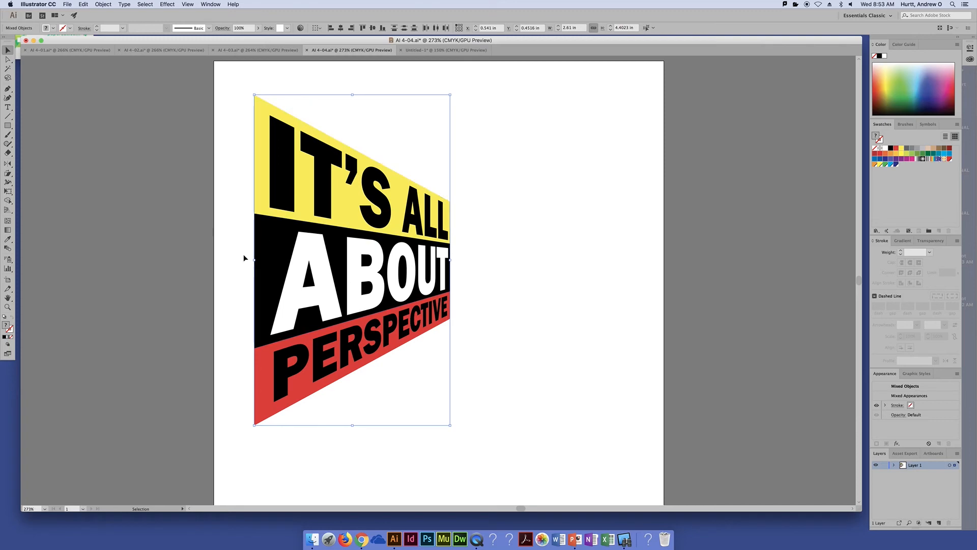
click(8, 191)
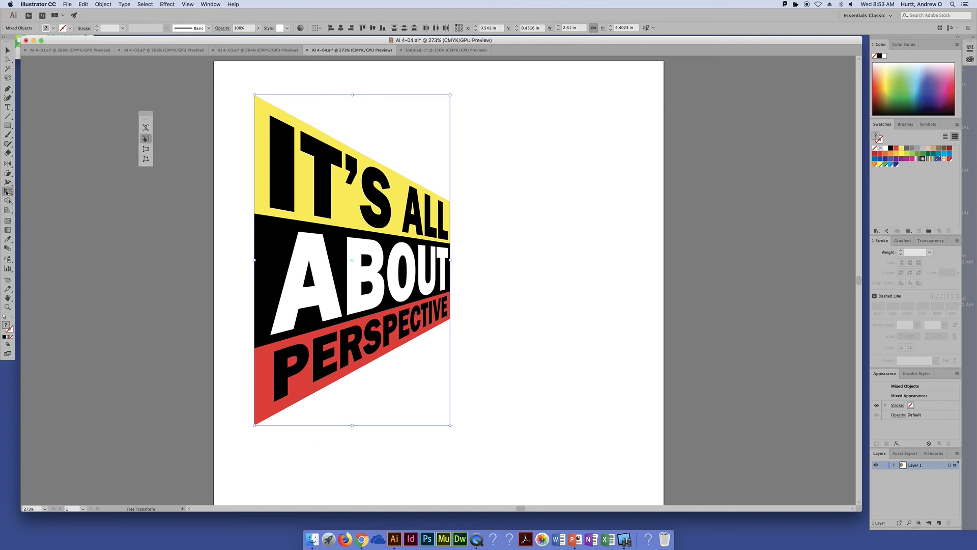
click(145, 149)
drag(450, 96, 445, 192)
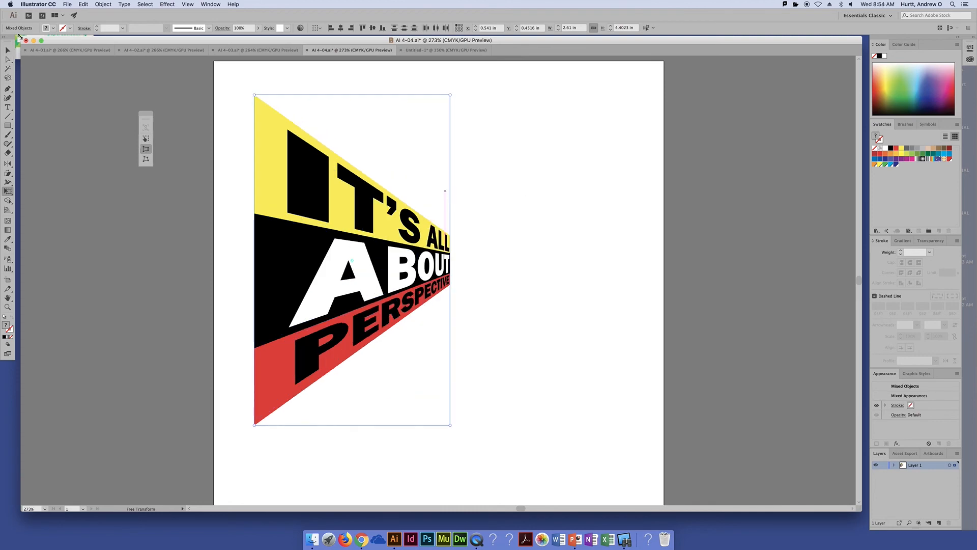
click(7, 50)
click(59, 83)
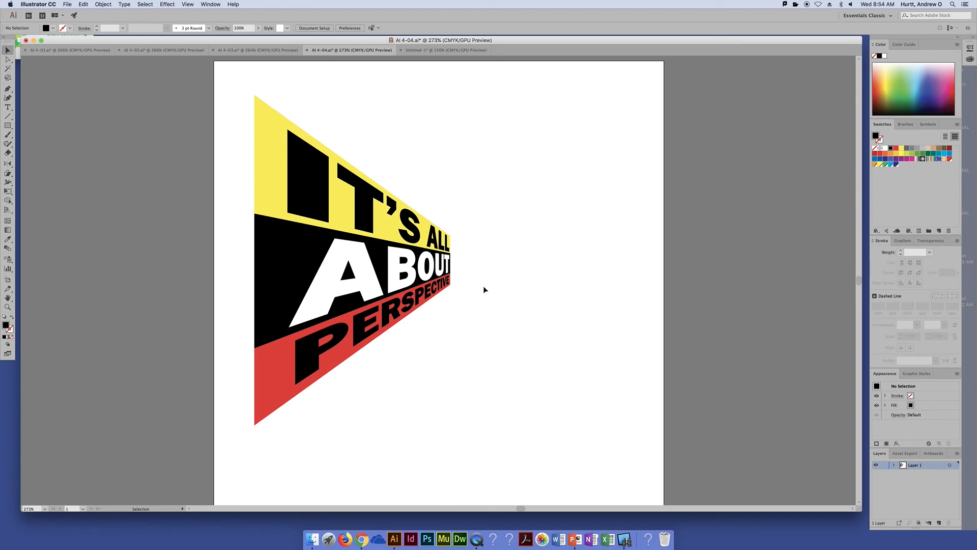
Test moving a single letter out of the distorted artwork and undo the move
click(441, 267)
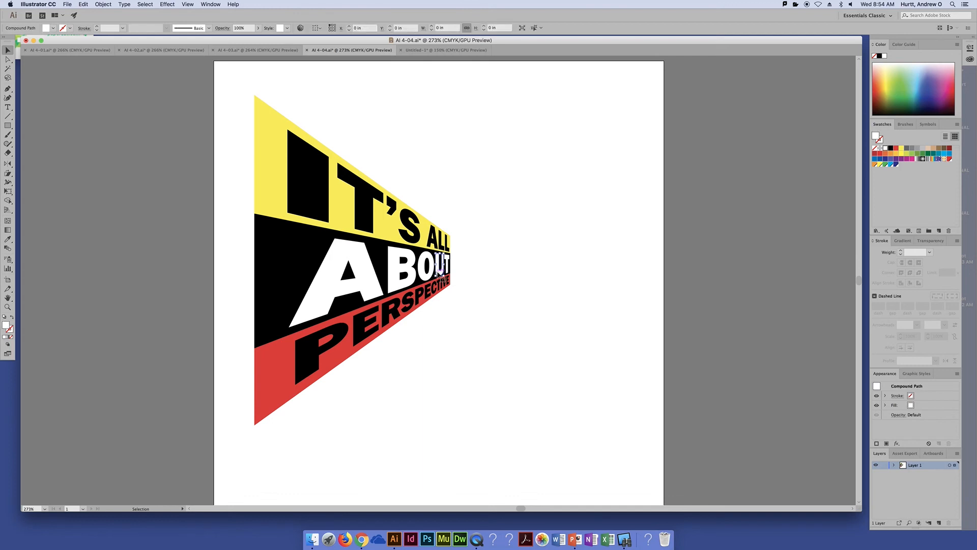
click(426, 230)
drag(428, 232, 558, 165)
key(super+z)
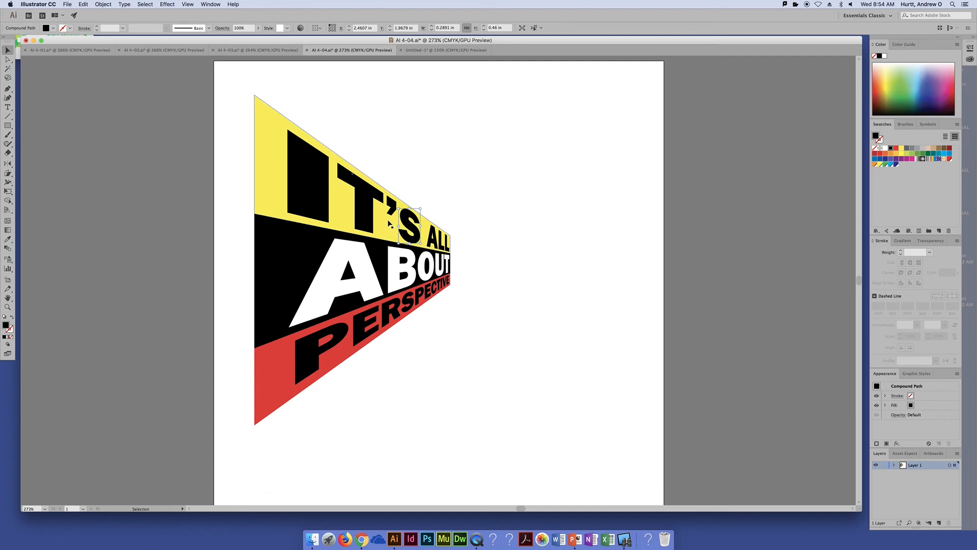
Test moving the yellow band away from its letters to the artboard's upper right, undo the move, and deselect the band
drag(389, 221, 555, 197)
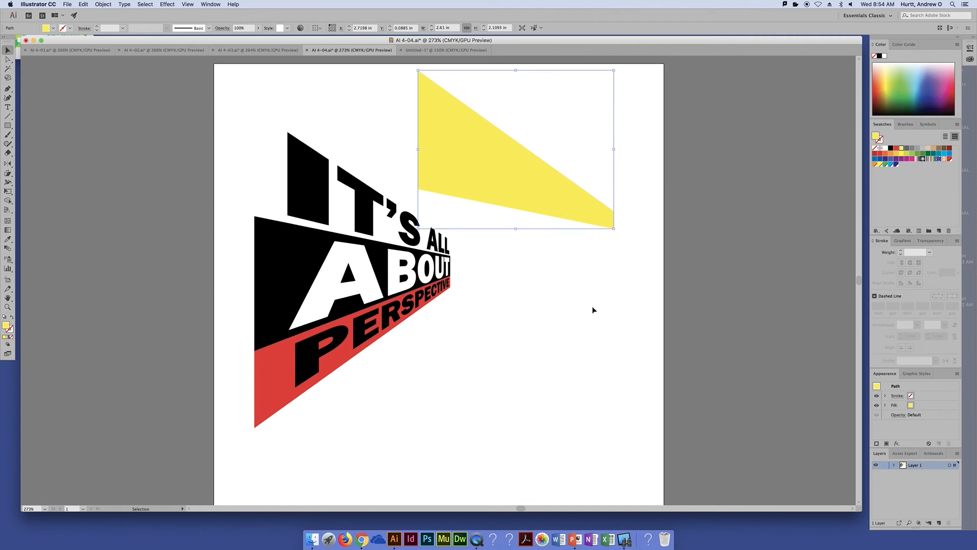
scroll(592, 307, up, 1)
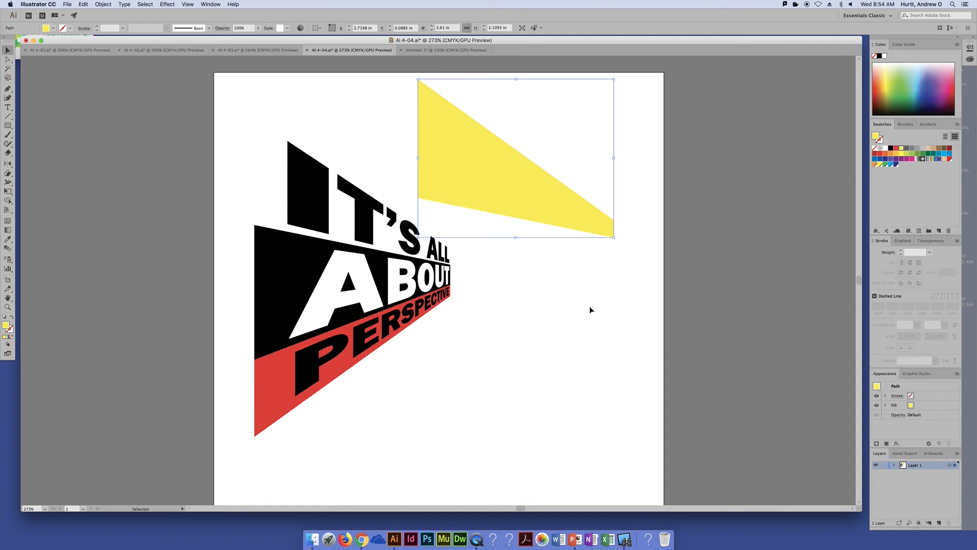
click(590, 309)
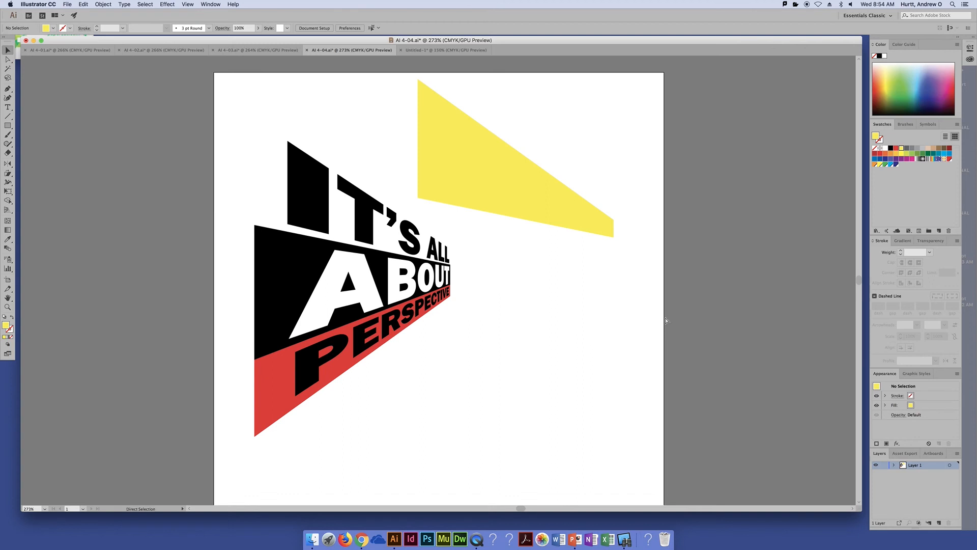
key(ctrl+z)
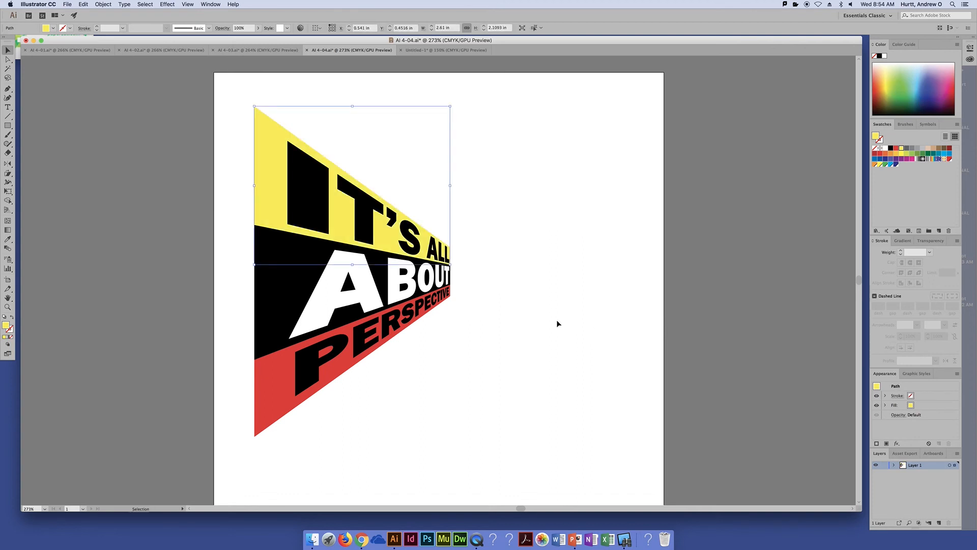
click(557, 323)
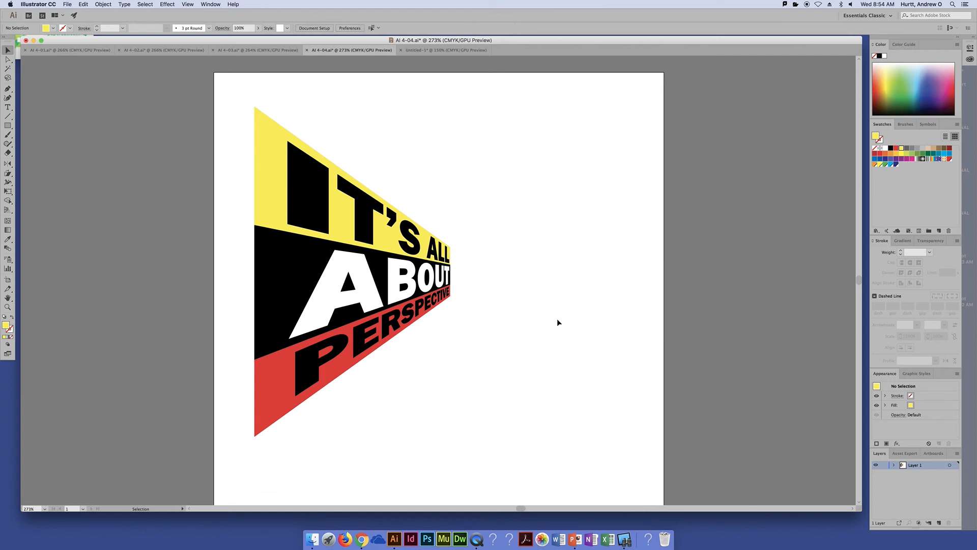